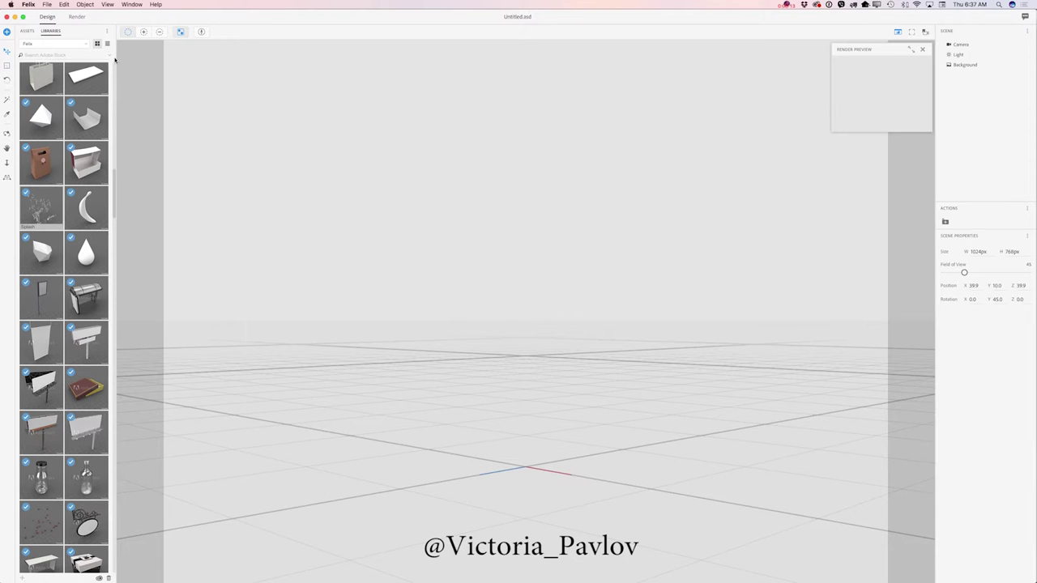
Switch the left panel to Assets to list the built-in basic 3D models.
{"action": "left_click", "coordinate": [29, 33]}
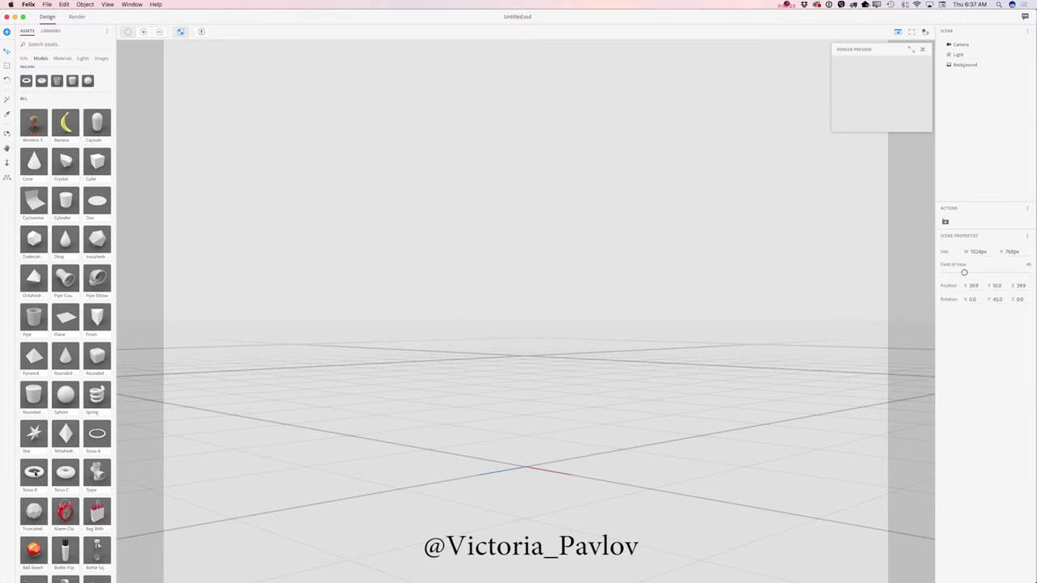
Add Torus B, flatten it to a 0.3 Y scale, then add Torus C.
{"action": "left_click", "coordinate": [35, 476]}
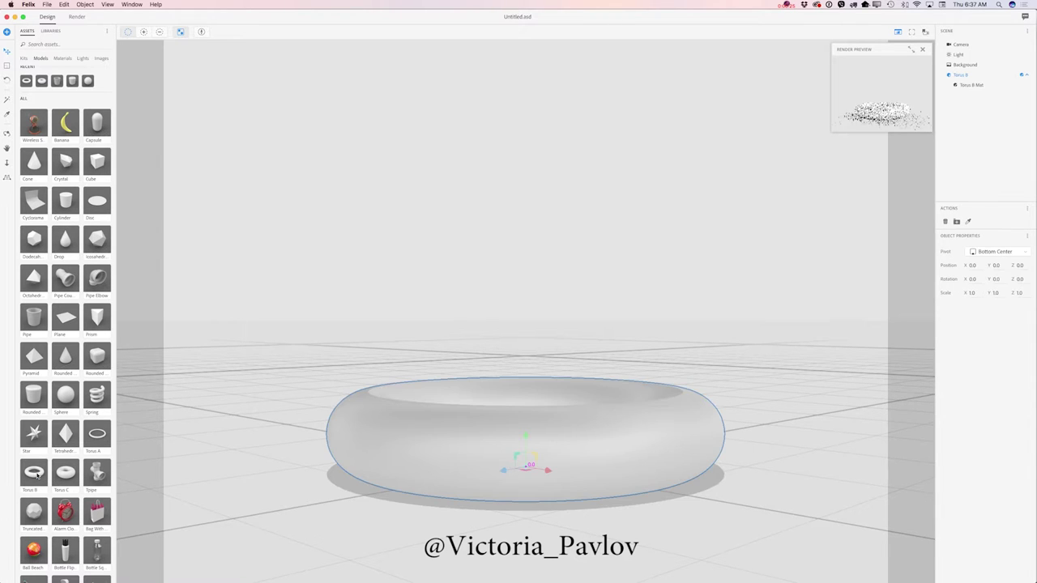
{"action": "left_click", "coordinate": [8, 68]}
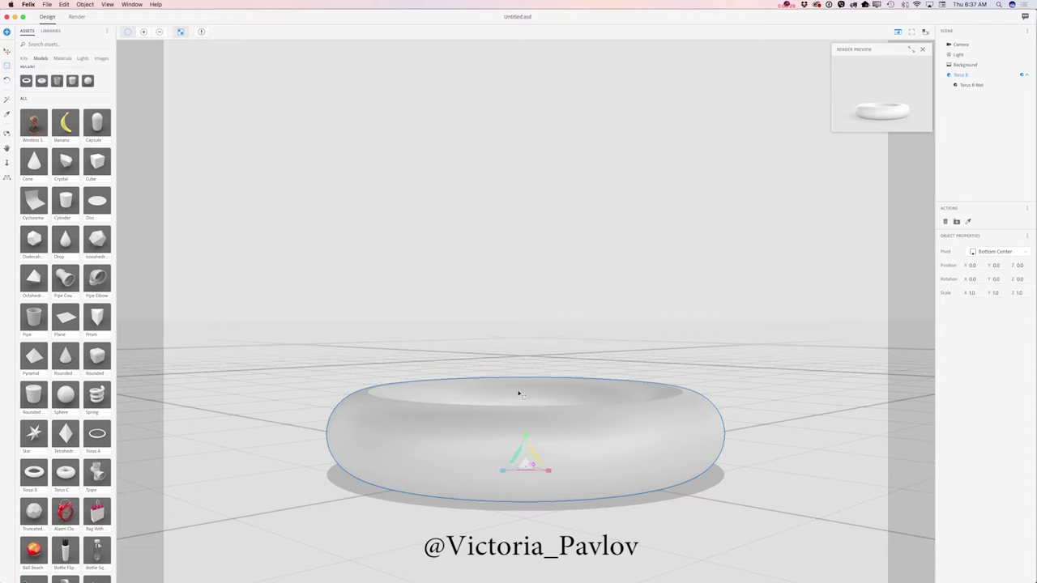
{"action": "left_click_drag", "start_coordinate": [526, 438], "coordinate": [541, 556]}
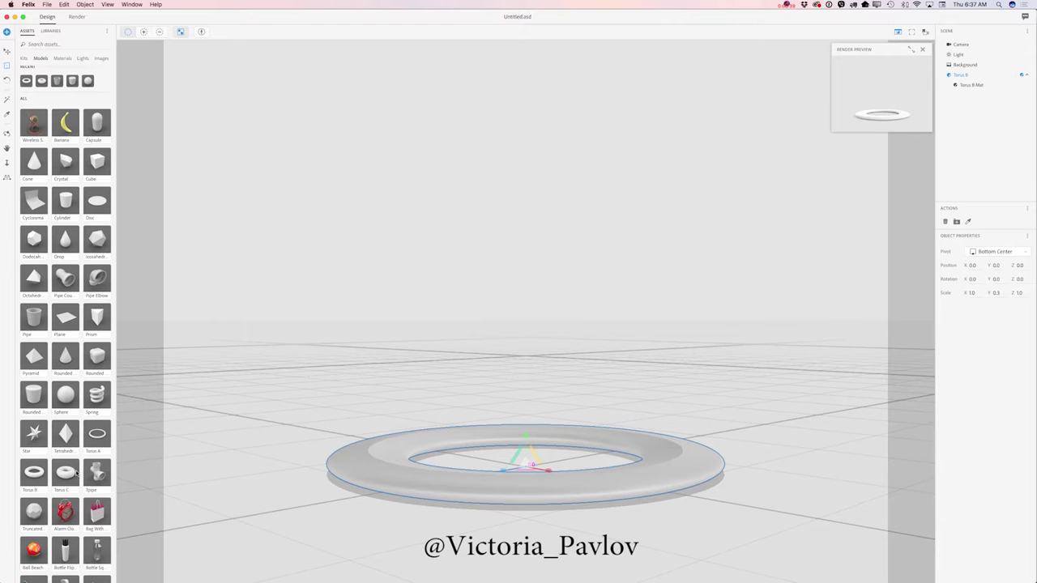
{"action": "left_click", "coordinate": [66, 474]}
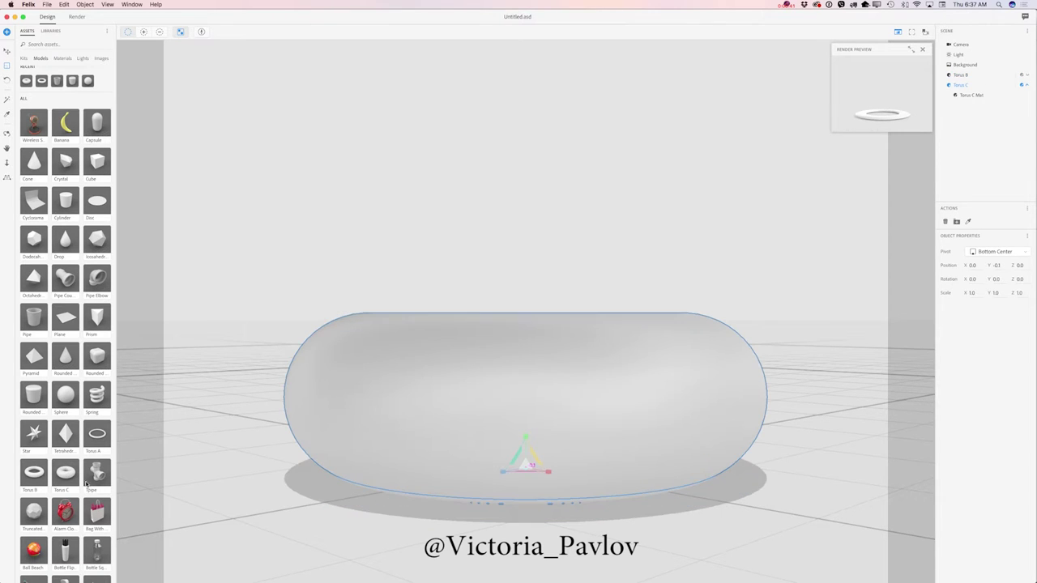
Raise Torus C onto the base ring, stretch it to Y scale 1.6, and nudge it along X.
{"action": "left_click", "coordinate": [8, 54]}
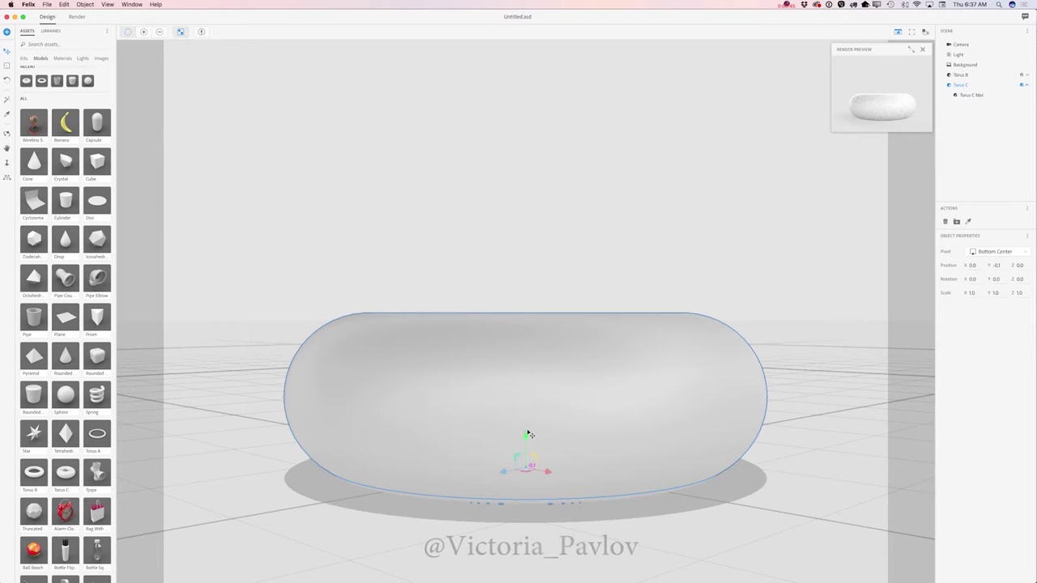
{"action": "mouse_move", "coordinate": [527, 435]}
{"action": "left_mouse_down"}
{"action": "mouse_move", "coordinate": [530, 393]}
{"action": "mouse_move", "coordinate": [535, 416]}
{"action": "left_mouse_up"}
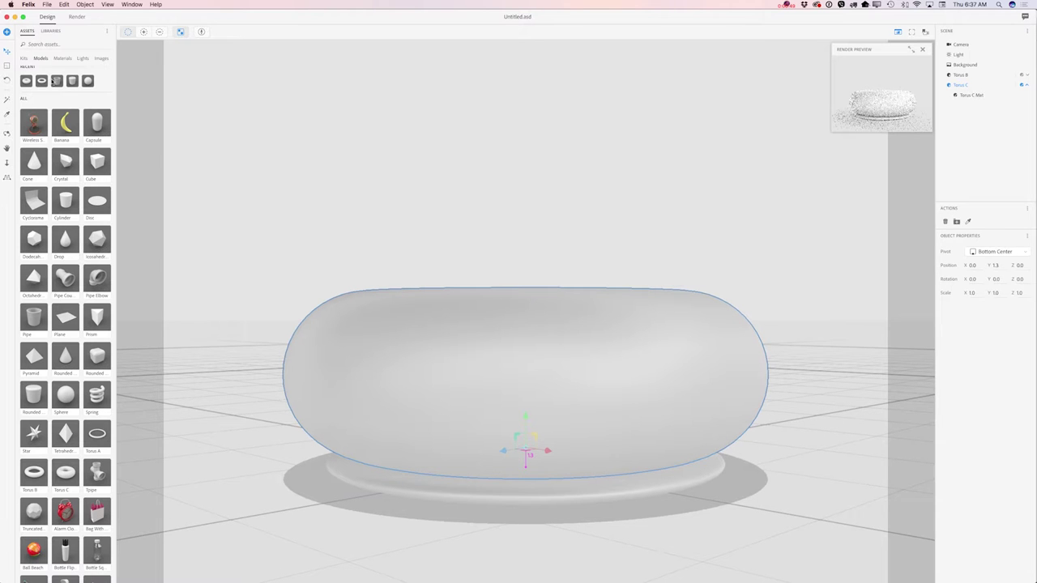
{"action": "left_click", "coordinate": [6, 67]}
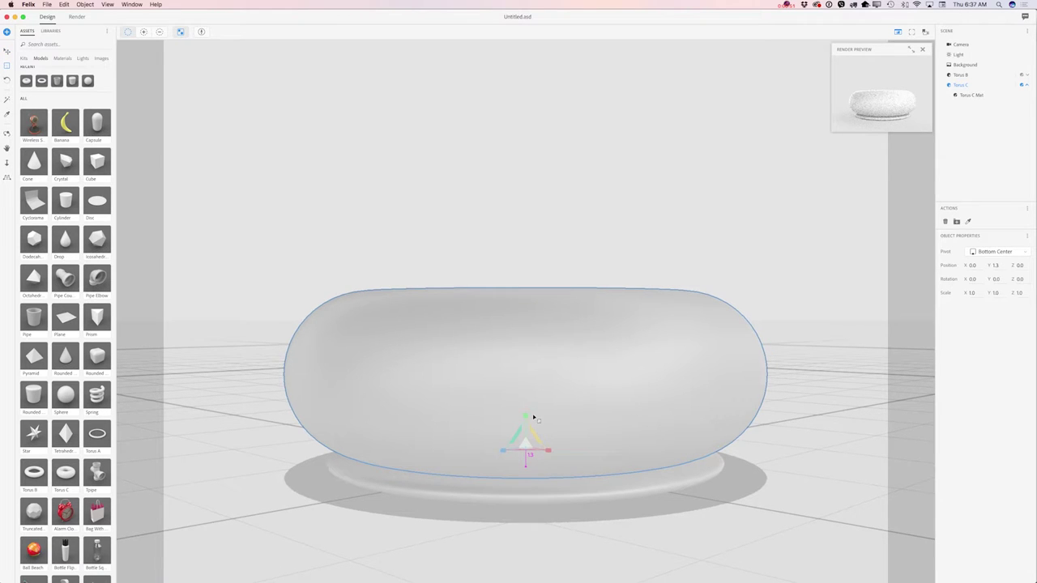
{"action": "left_click_drag", "start_coordinate": [528, 418], "coordinate": [535, 334]}
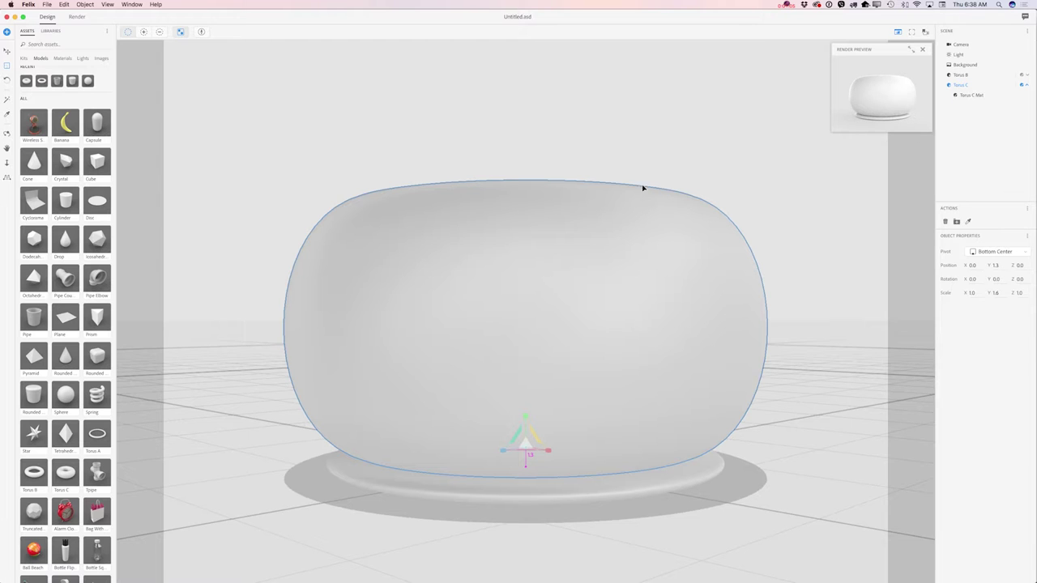
{"action": "left_click", "coordinate": [7, 51]}
{"action": "left_click_drag", "start_coordinate": [550, 452], "coordinate": [553, 455]}
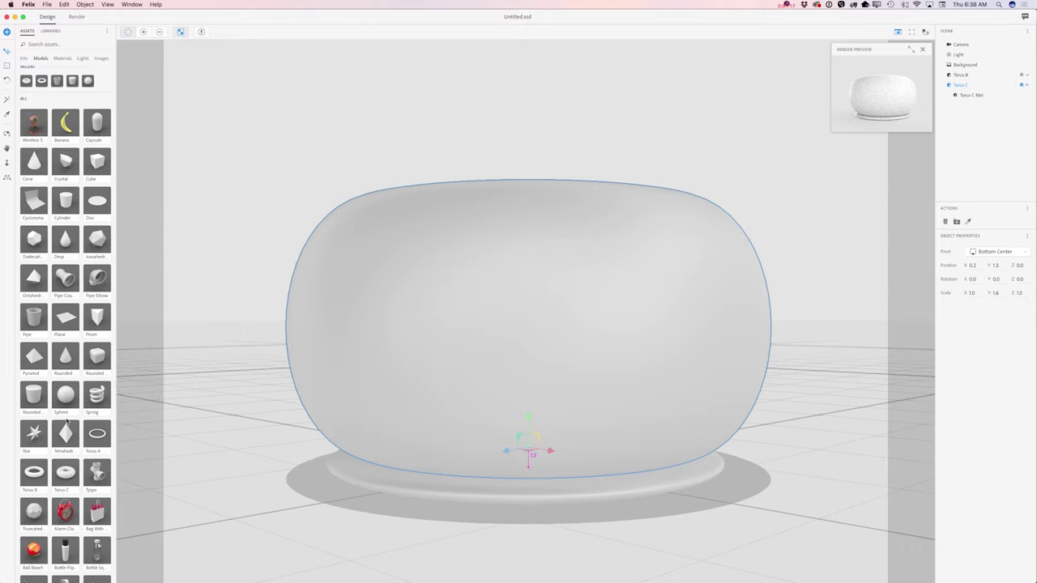
{"action": "left_click", "coordinate": [34, 472]}
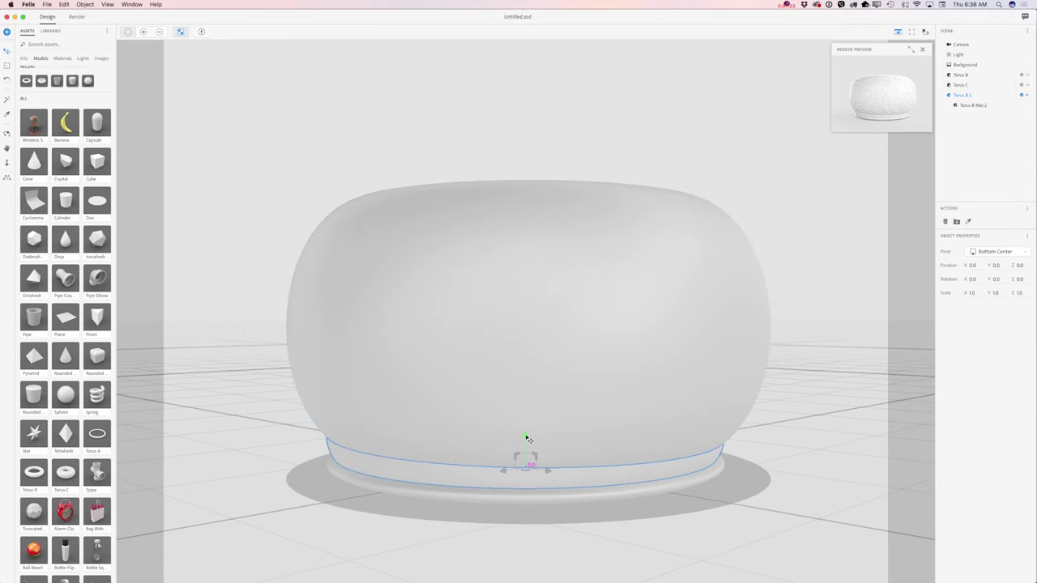
Lift Torus B 2 to the pot's top, flatten it to Y 0.2, and settle it at Y 16.6.
{"action": "left_click_drag", "start_coordinate": [527, 439], "coordinate": [572, 171]}
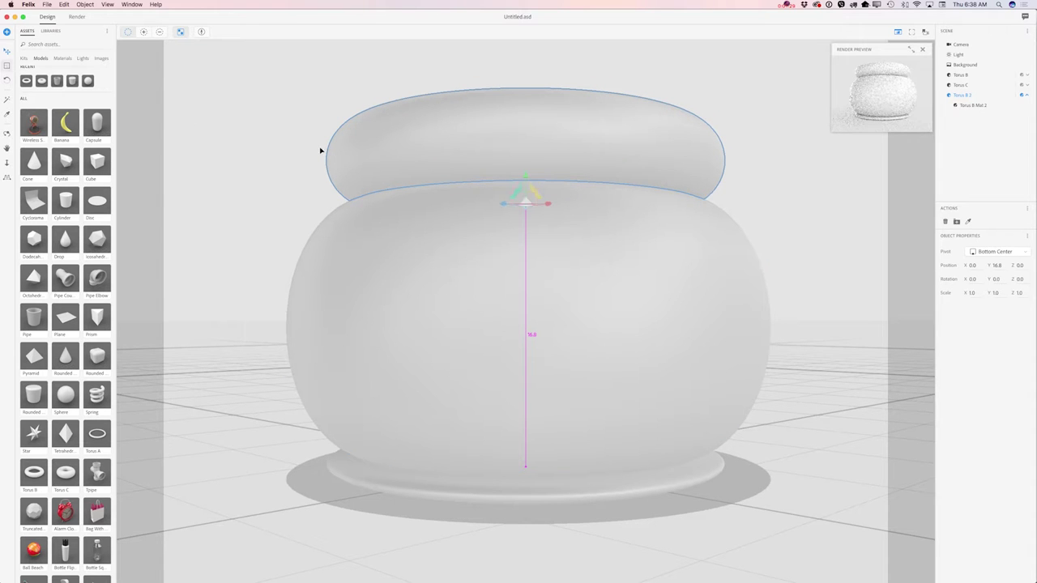
{"action": "left_click_drag", "start_coordinate": [525, 178], "coordinate": [547, 305]}
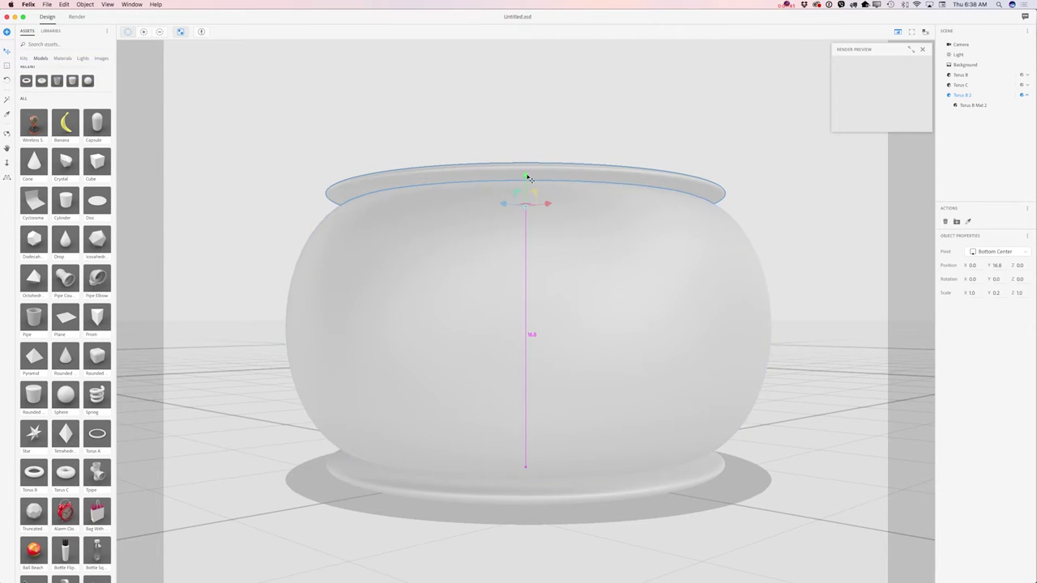
{"action": "left_click_drag", "start_coordinate": [527, 178], "coordinate": [528, 192]}
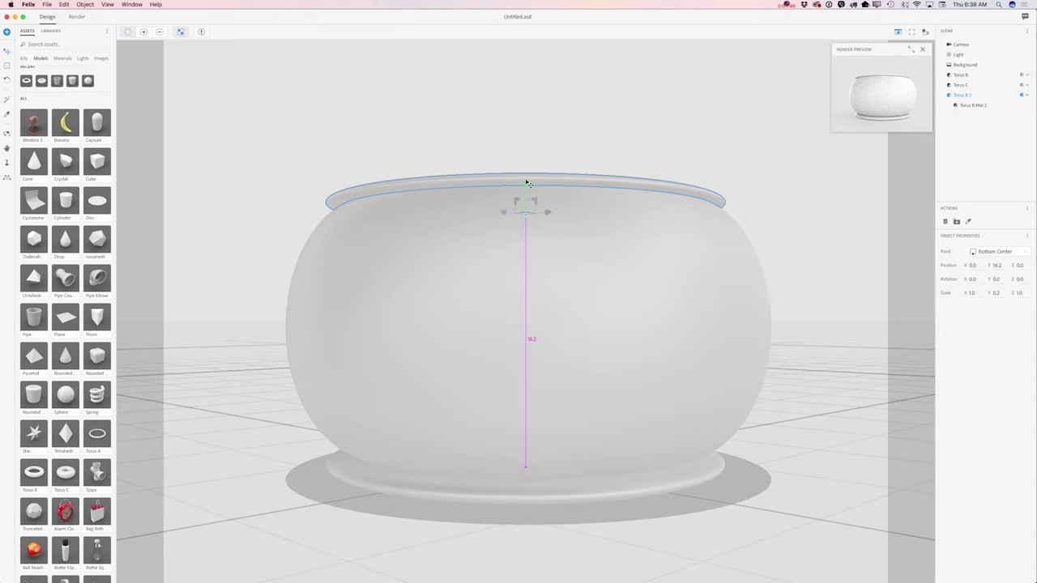
{"action": "left_click_drag", "start_coordinate": [527, 181], "coordinate": [528, 179]}
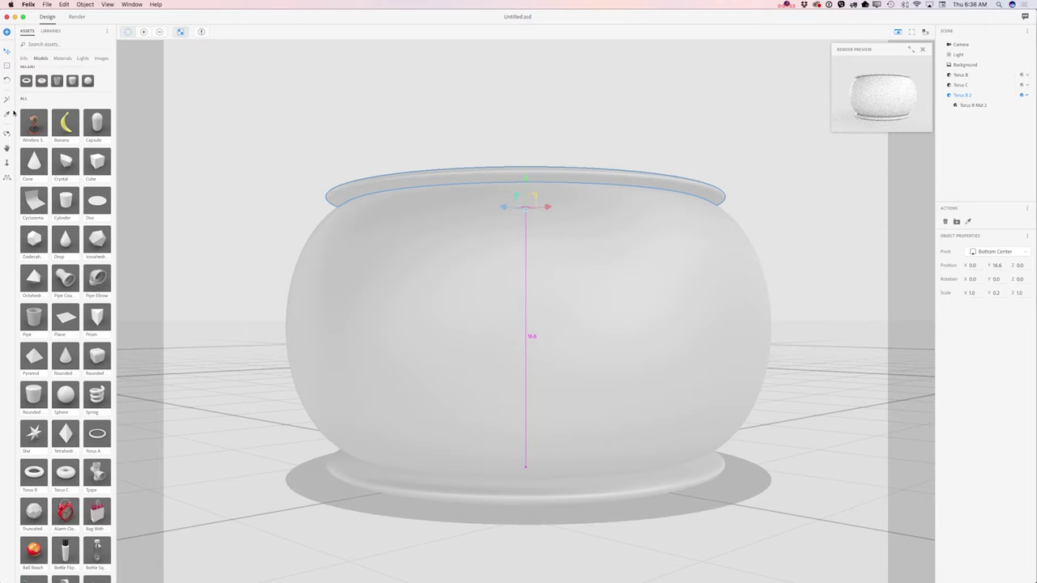
{"action": "left_click", "coordinate": [7, 66]}
{"action": "left_click_drag", "start_coordinate": [525, 180], "coordinate": [529, 132]}
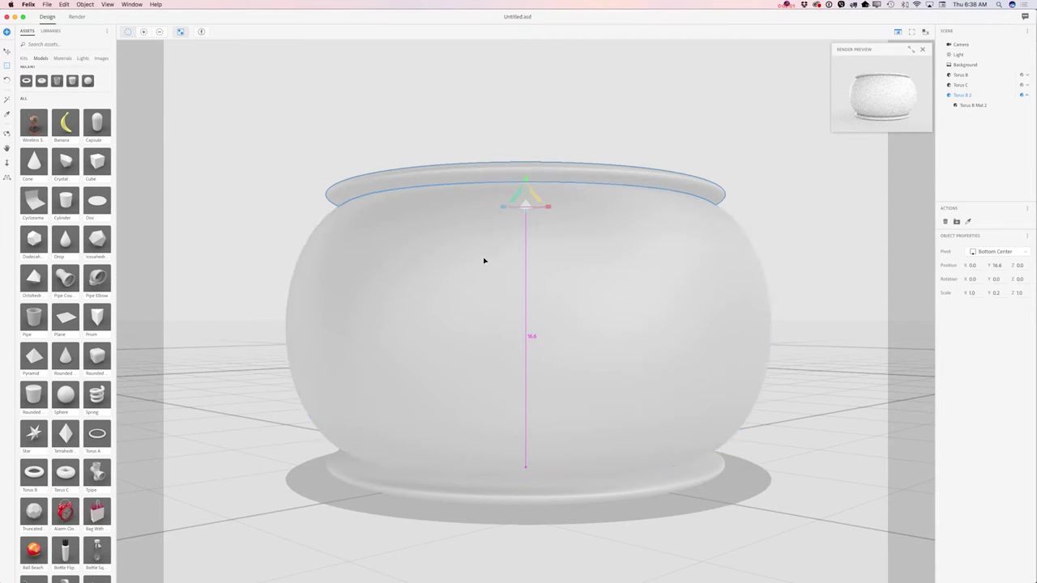
Select Torus B, Torus C and Torus B 2 and tilt them slightly together.
{"action": "left_click", "coordinate": [963, 76]}
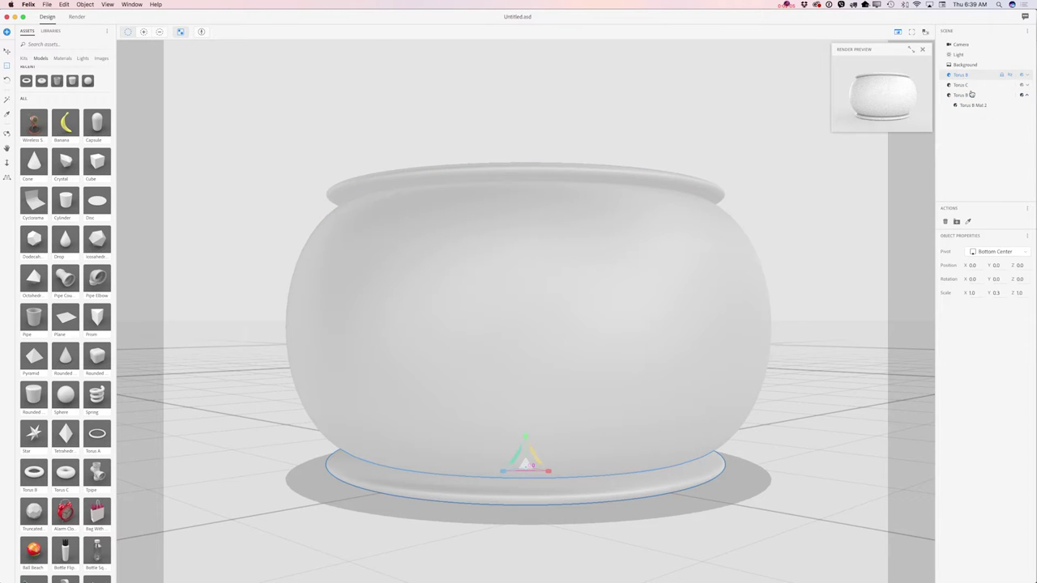
{"action": "left_click", "coordinate": [968, 86], "text": "shift"}
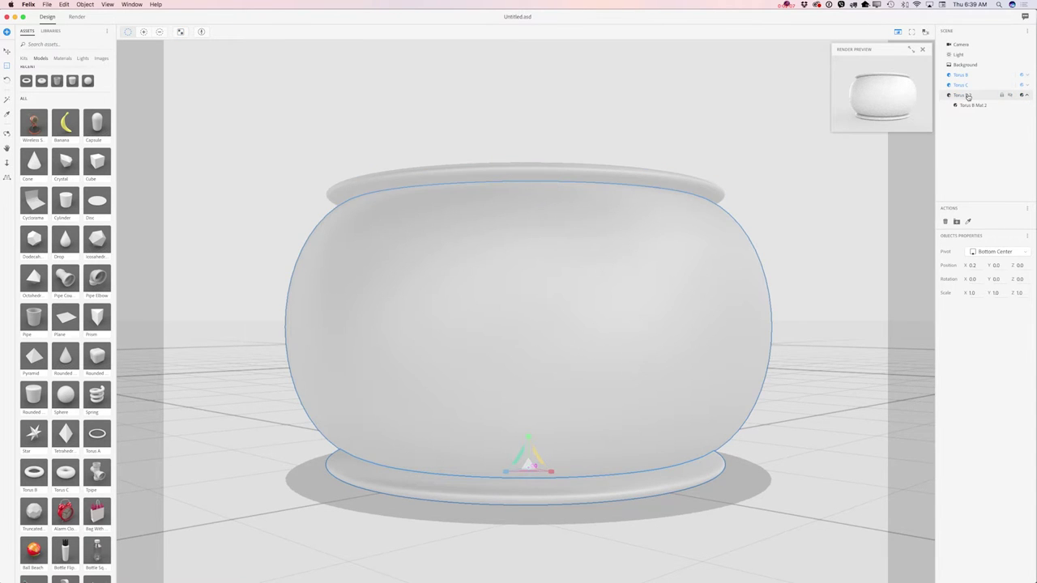
{"action": "left_click", "coordinate": [968, 96], "text": "shift"}
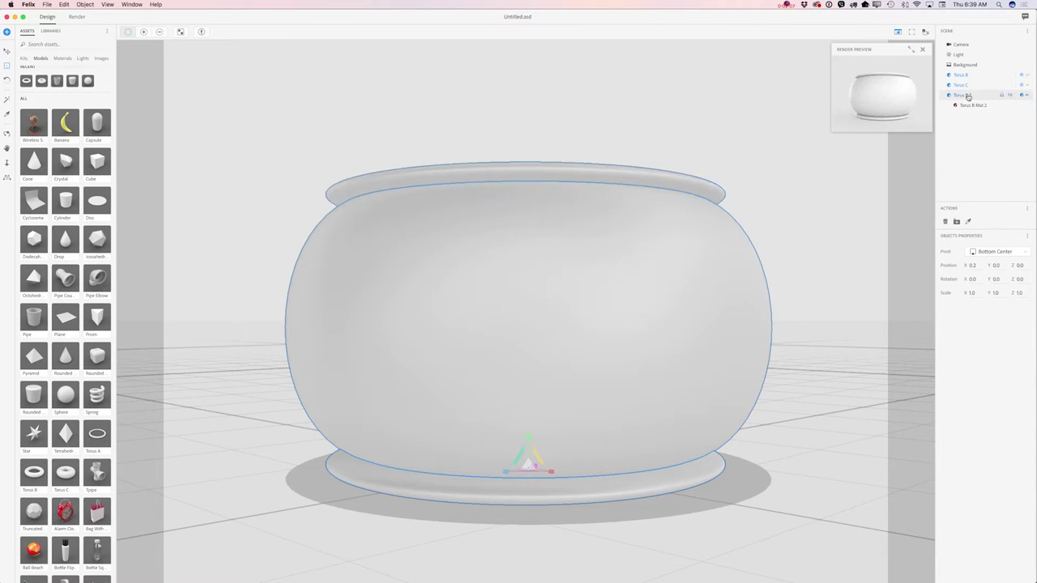
{"action": "left_click", "coordinate": [8, 81]}
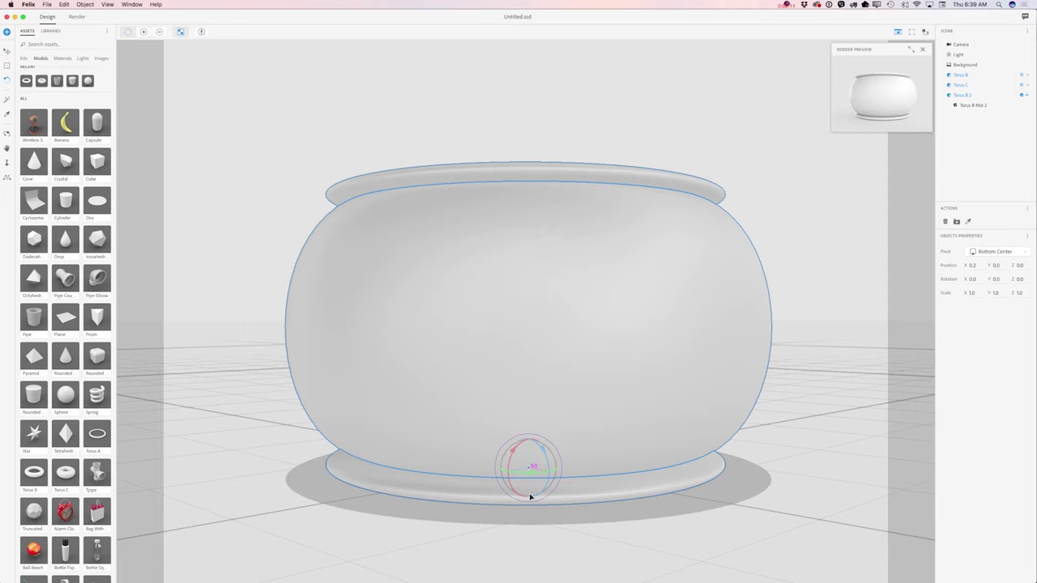
{"action": "left_click_drag", "start_coordinate": [530, 454], "coordinate": [533, 454]}
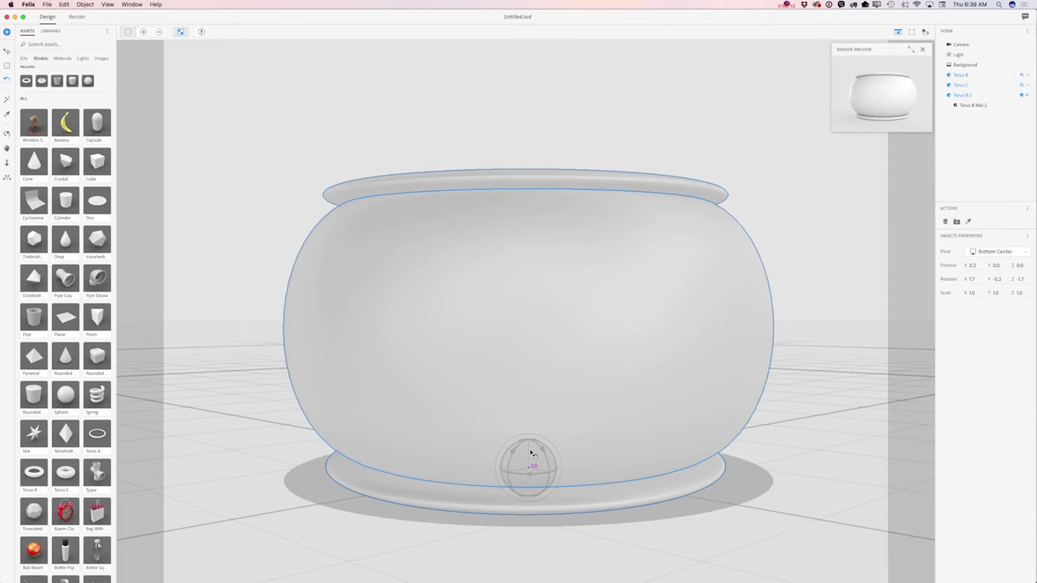
Group the three tori into one object with Object > Group.
{"action": "left_click", "coordinate": [85, 4]}
{"action": "left_click", "coordinate": [93, 16]}
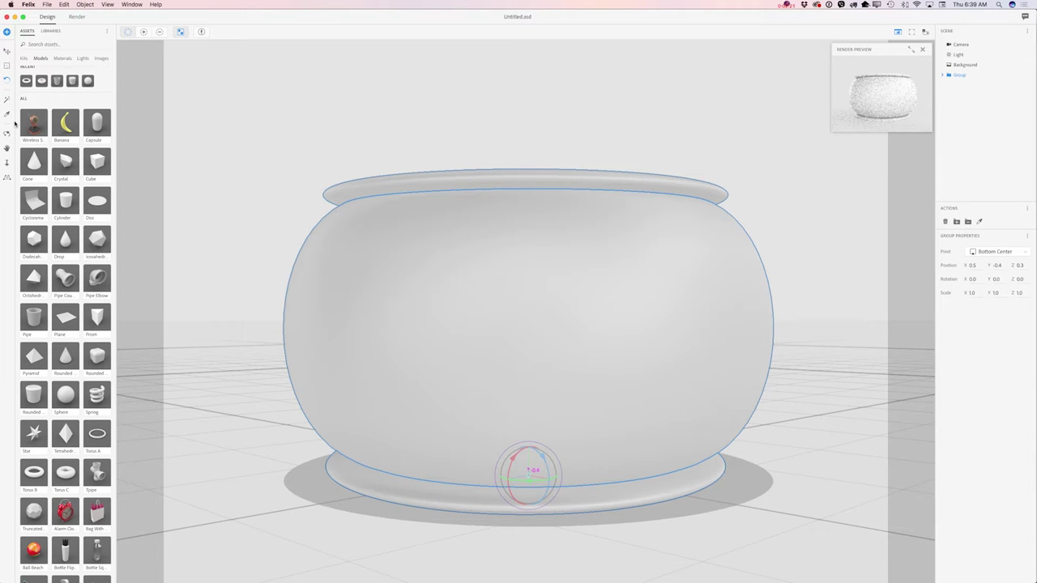
{"action": "left_click", "coordinate": [50, 32]}
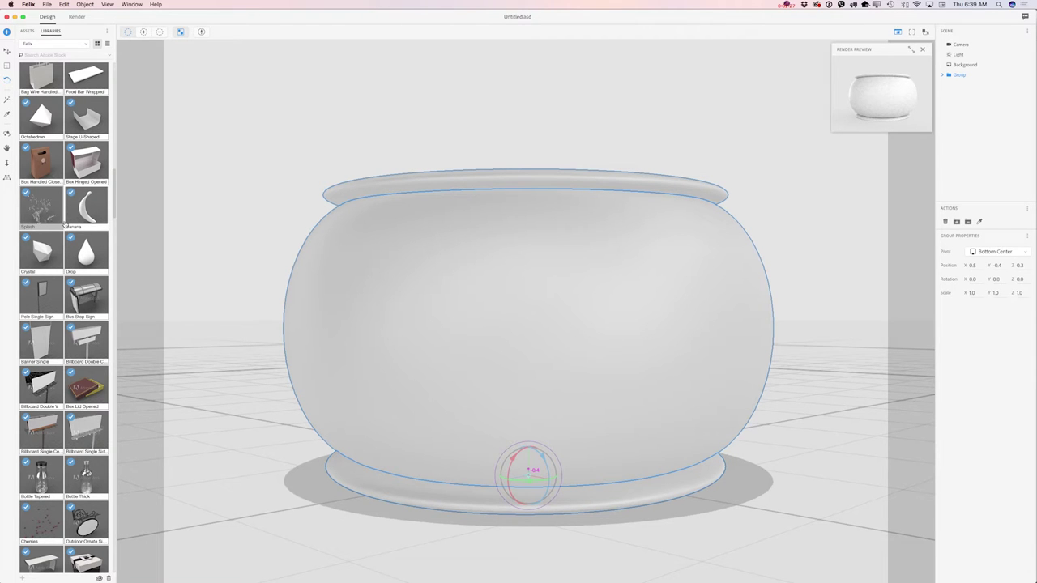
{"action": "scroll", "coordinate": [65, 227], "scroll_direction": "down", "scroll_amount": 2}
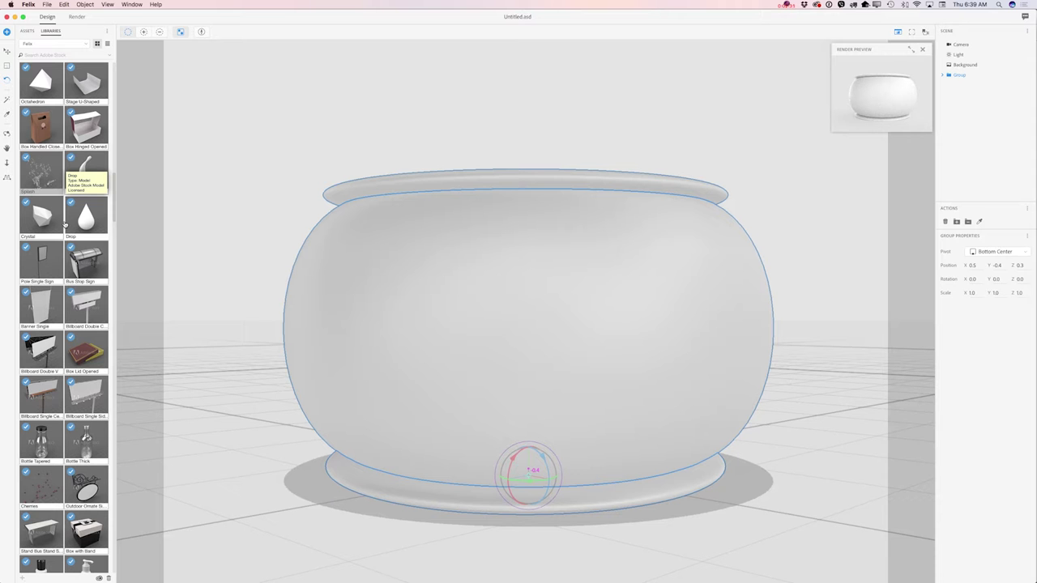
{"action": "scroll", "coordinate": [65, 226], "scroll_direction": "down", "scroll_amount": 10}
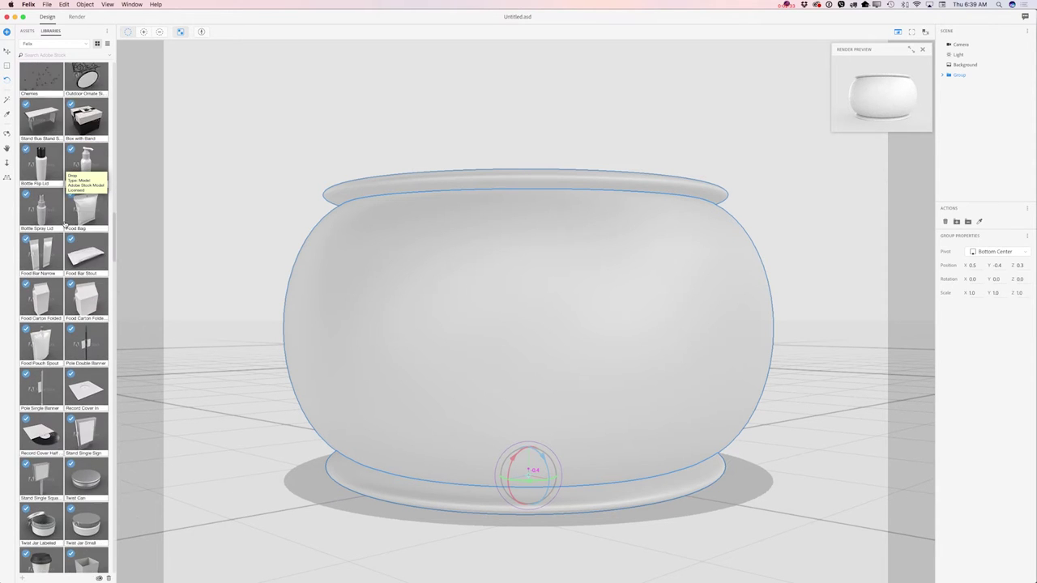
{"action": "scroll", "coordinate": [65, 225], "scroll_direction": "down", "scroll_amount": 15}
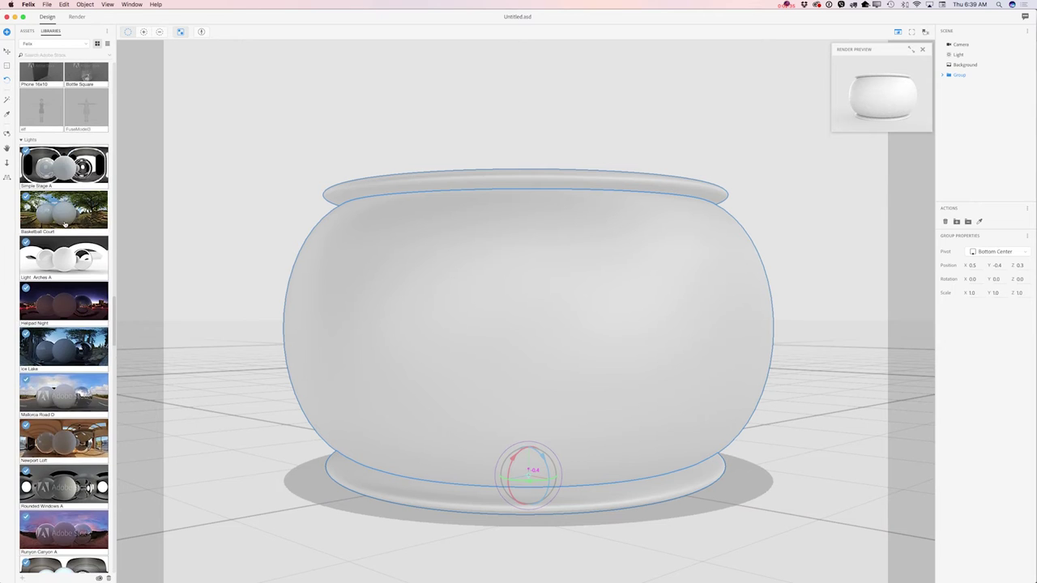
{"action": "scroll", "coordinate": [65, 225], "scroll_direction": "down", "scroll_amount": 15}
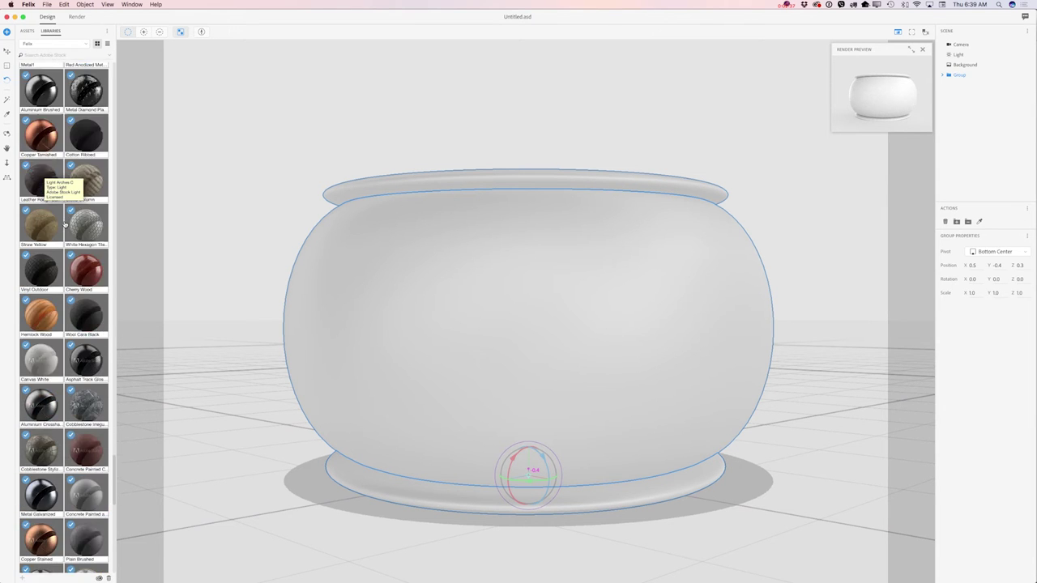
{"action": "scroll", "coordinate": [65, 225], "scroll_direction": "down", "scroll_amount": 4}
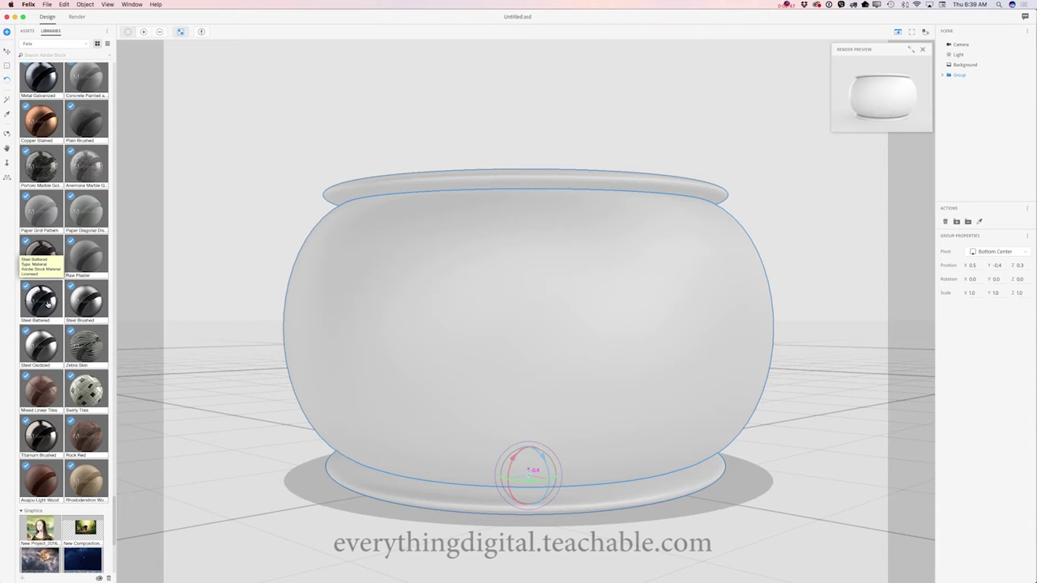
Apply the Steel Brushed library material to the grouped pot's base, body and rim.
{"action": "left_click", "coordinate": [84, 309]}
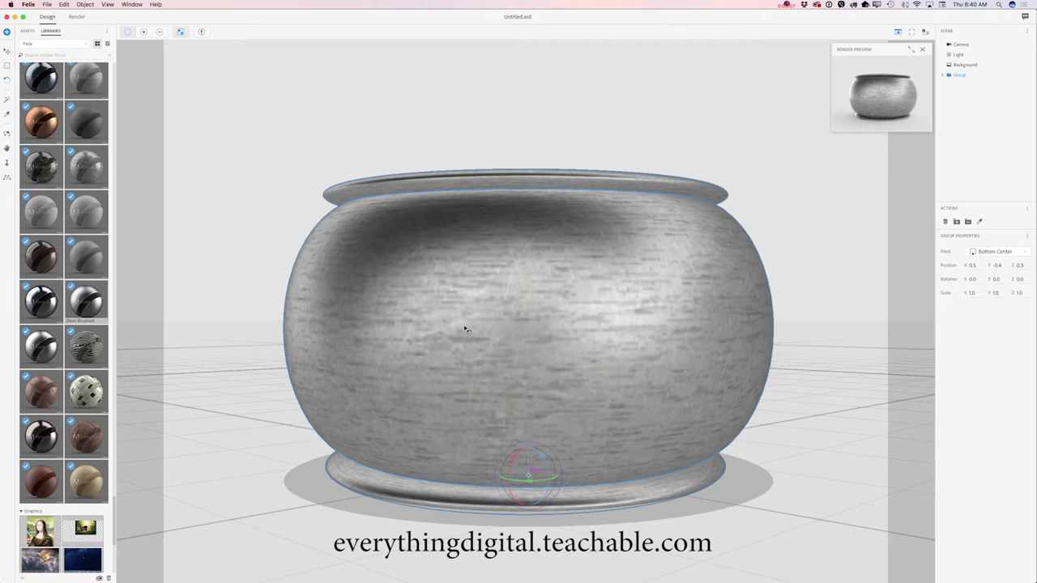
{"action": "scroll", "coordinate": [75, 200], "scroll_direction": "up", "scroll_amount": 10}
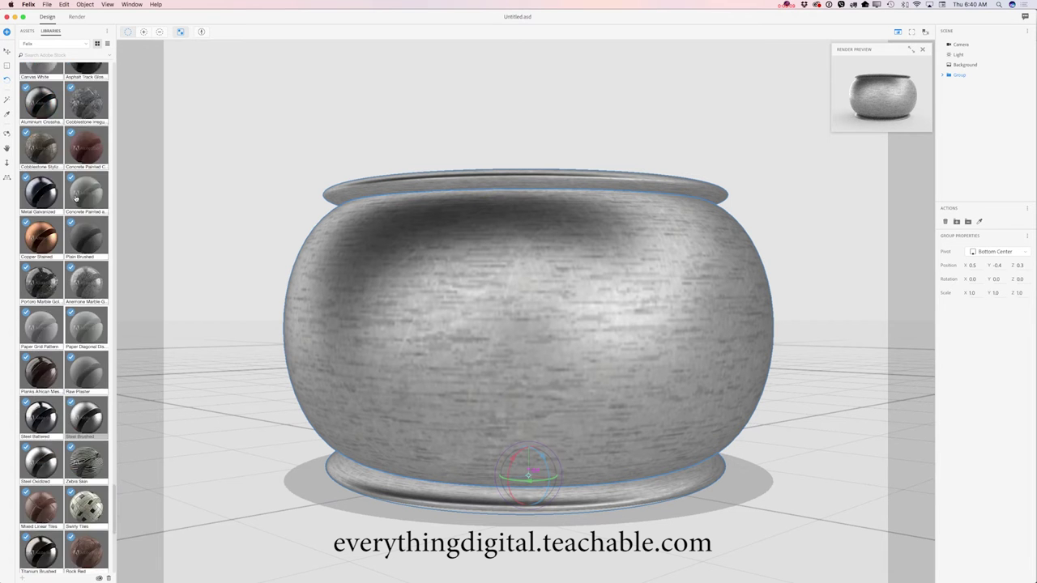
{"action": "scroll", "coordinate": [50, 558], "scroll_direction": "up", "scroll_amount": 10}
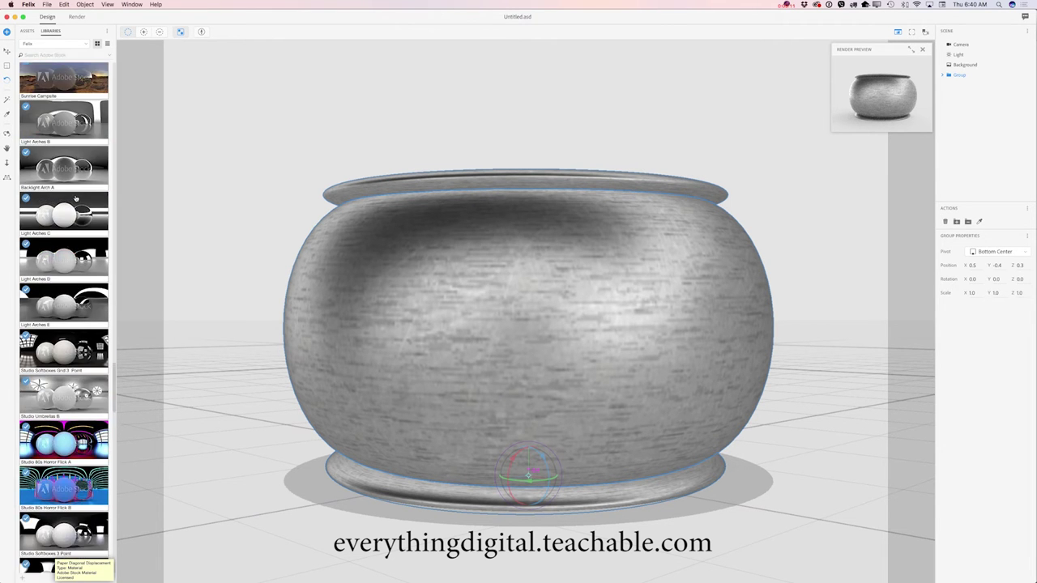
{"action": "scroll", "coordinate": [51, 558], "scroll_direction": "up", "scroll_amount": 15}
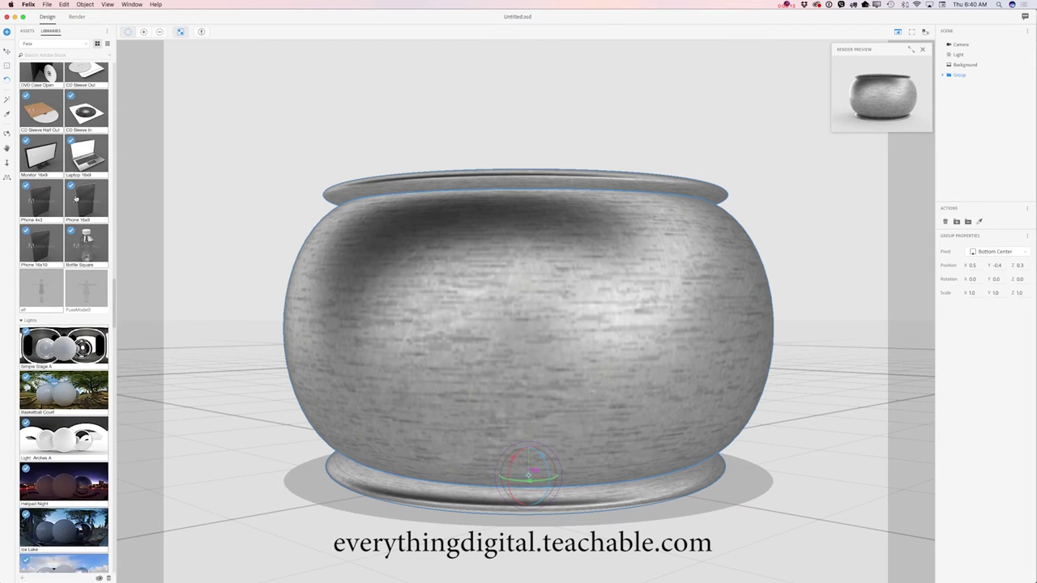
{"action": "scroll", "coordinate": [76, 198], "scroll_direction": "up", "scroll_amount": 4}
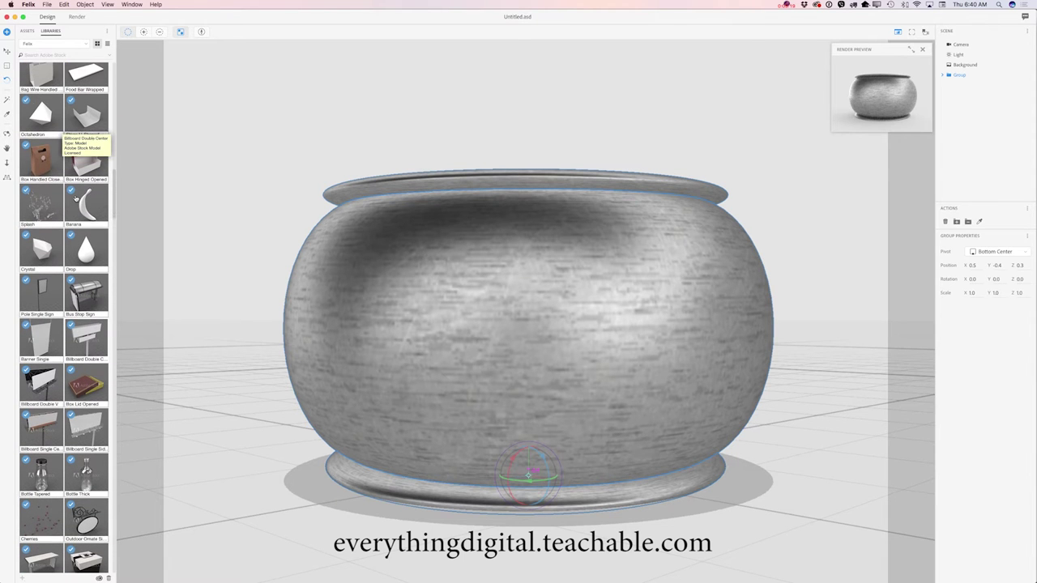
Add the Splash model, raise it above the pot, and flip it 177.4° on X.
{"action": "left_click", "coordinate": [47, 206]}
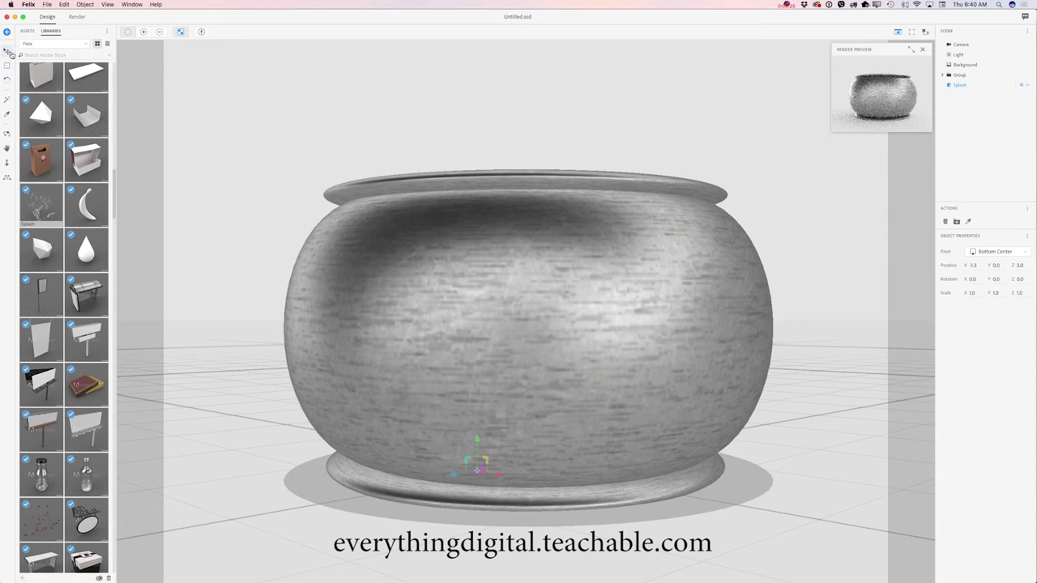
{"action": "key", "text": "v"}
{"action": "left_click_drag", "start_coordinate": [482, 429], "coordinate": [718, 257]}
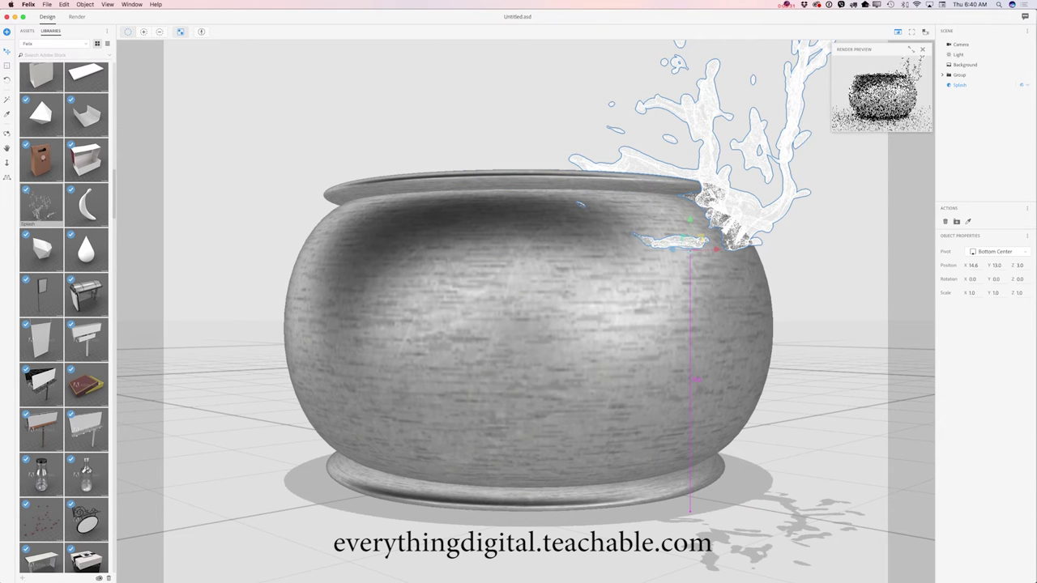
{"action": "key", "text": "r"}
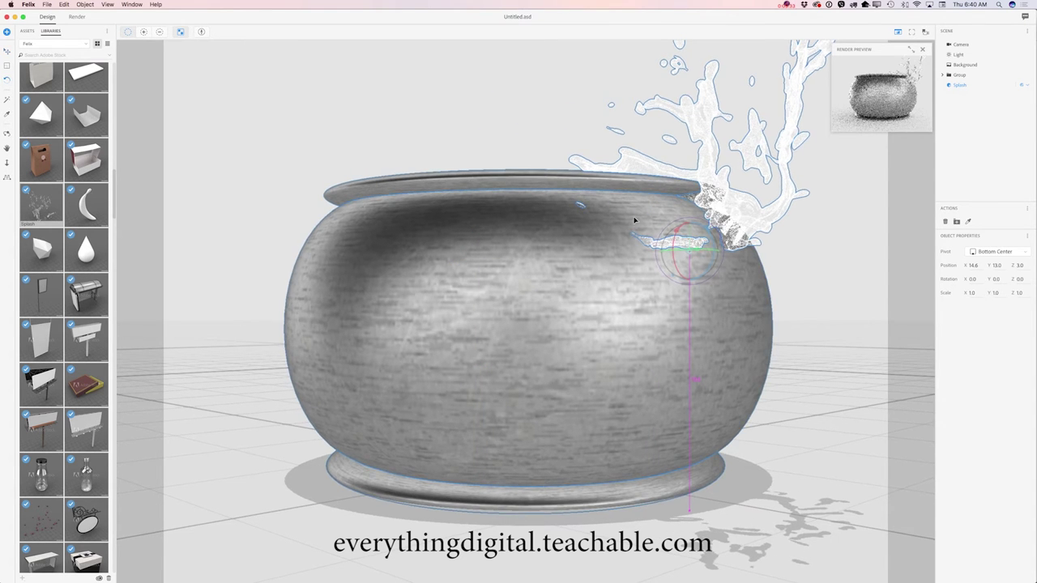
{"action": "mouse_move", "coordinate": [679, 235]}
{"action": "left_mouse_down"}
{"action": "mouse_move", "coordinate": [757, 278]}
{"action": "mouse_move", "coordinate": [738, 390]}
{"action": "mouse_move", "coordinate": [774, 396]}
{"action": "left_mouse_up"}
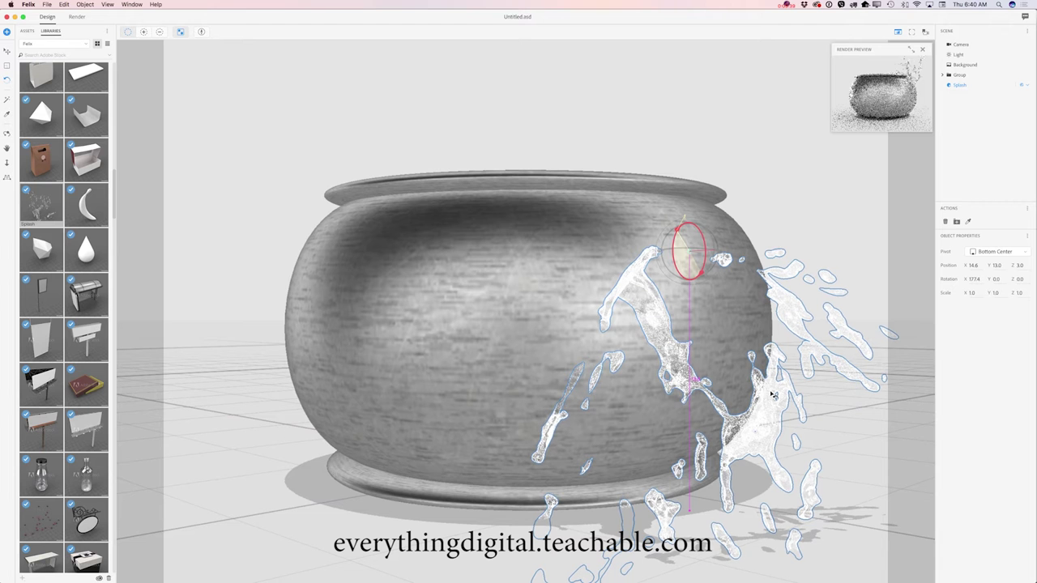
Shrink the splash to 0.7 scale and lift it against the pot's rim.
{"action": "left_click", "coordinate": [8, 65]}
{"action": "left_click_drag", "start_coordinate": [695, 260], "coordinate": [855, 375]}
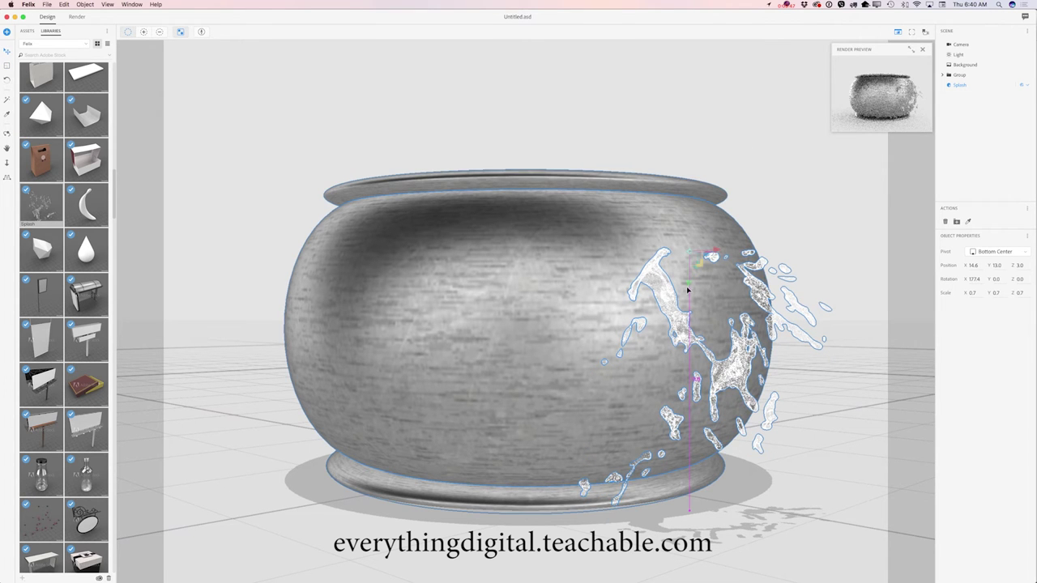
{"action": "left_click_drag", "start_coordinate": [688, 289], "coordinate": [689, 210]}
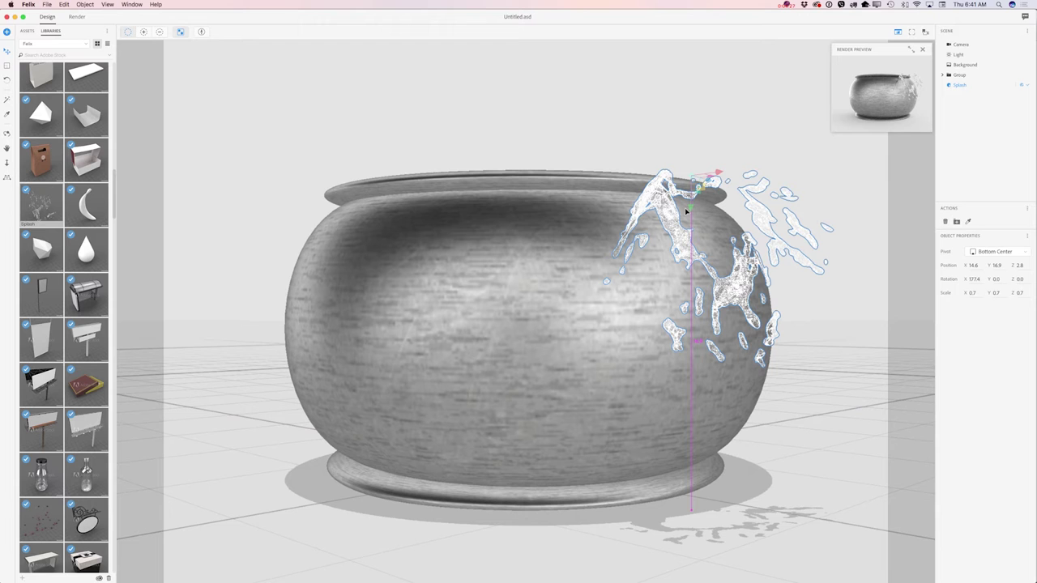
{"action": "left_click", "coordinate": [739, 283]}
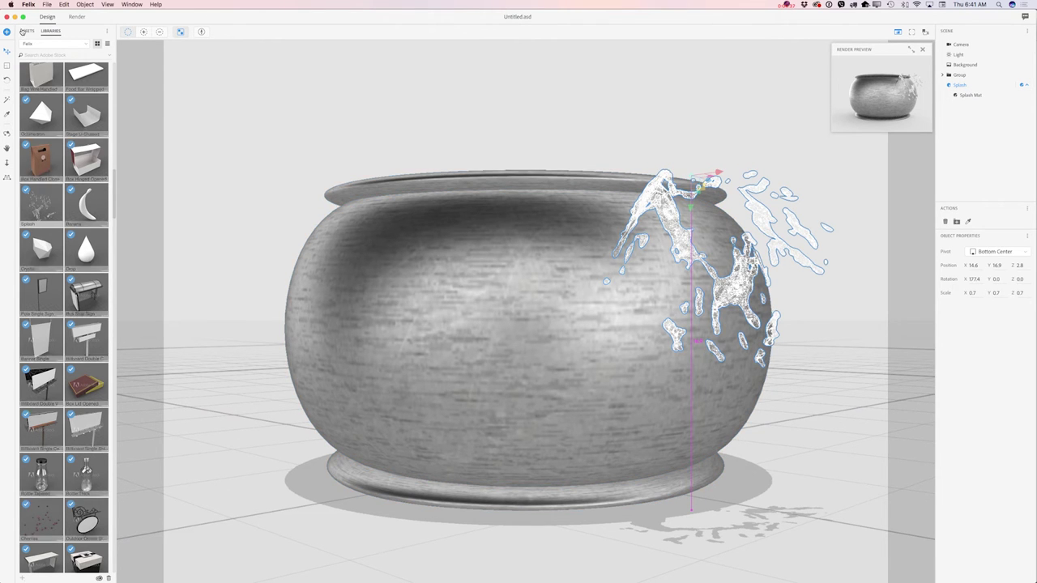
Apply the built-in Ice material to the Splash, replacing its Splash Mat.
{"action": "scroll", "coordinate": [59, 162], "scroll_direction": "down", "scroll_amount": 1}
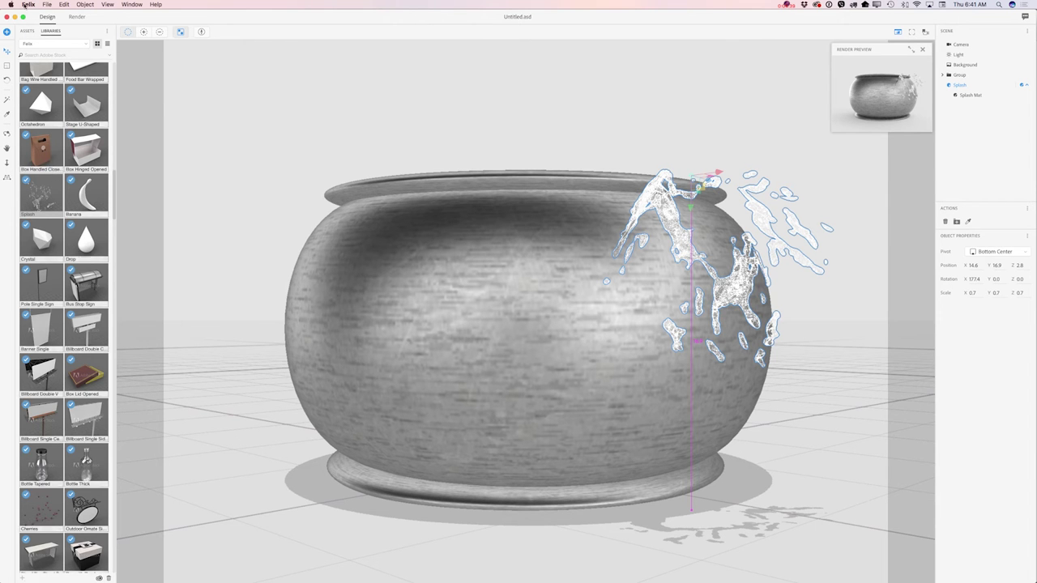
{"action": "left_click", "coordinate": [27, 30]}
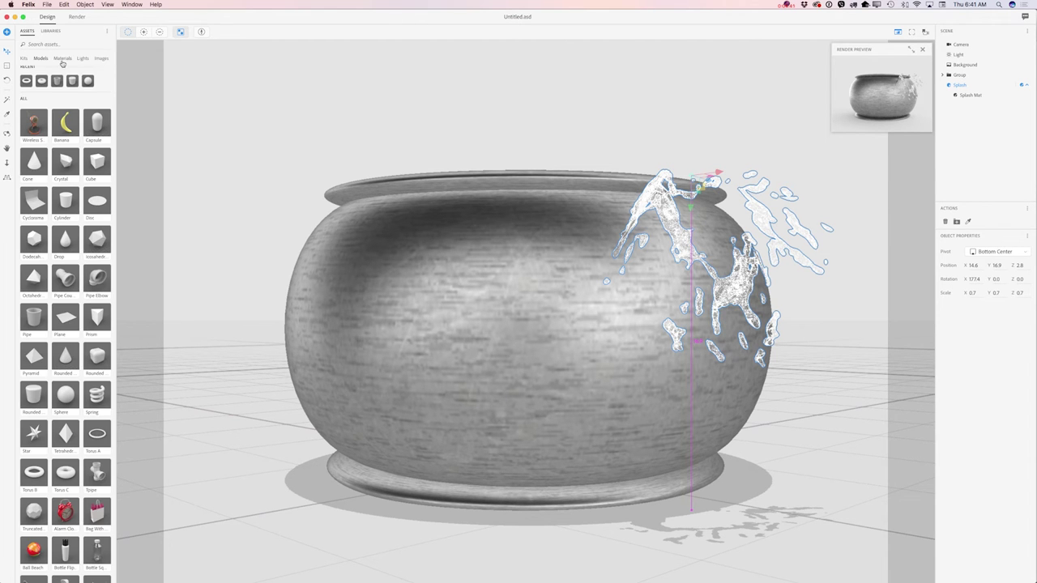
{"action": "left_click", "coordinate": [62, 58]}
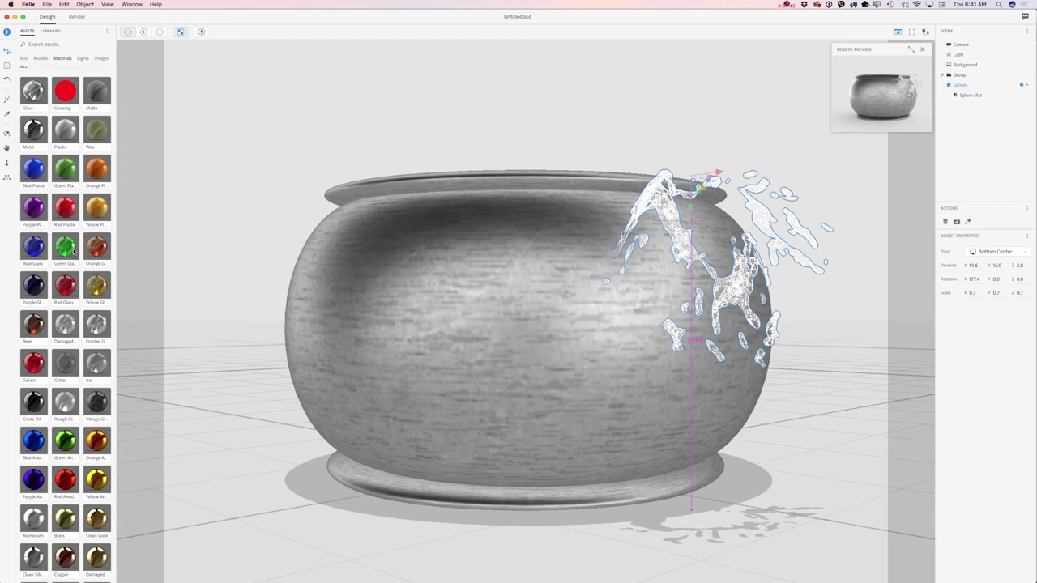
{"action": "scroll", "coordinate": [74, 252], "scroll_direction": "down", "scroll_amount": 10}
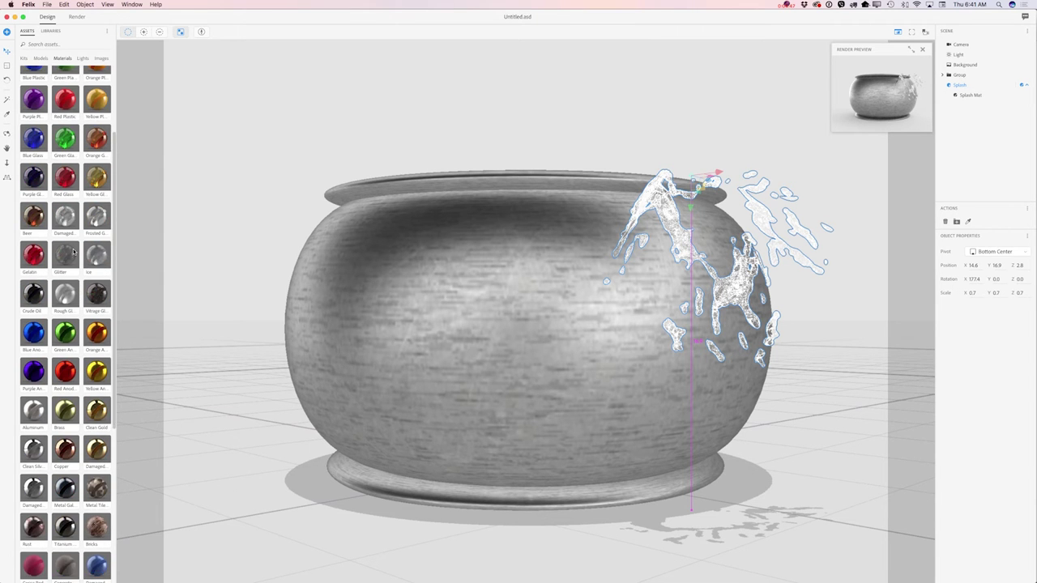
{"action": "scroll", "coordinate": [74, 253], "scroll_direction": "up", "scroll_amount": 10}
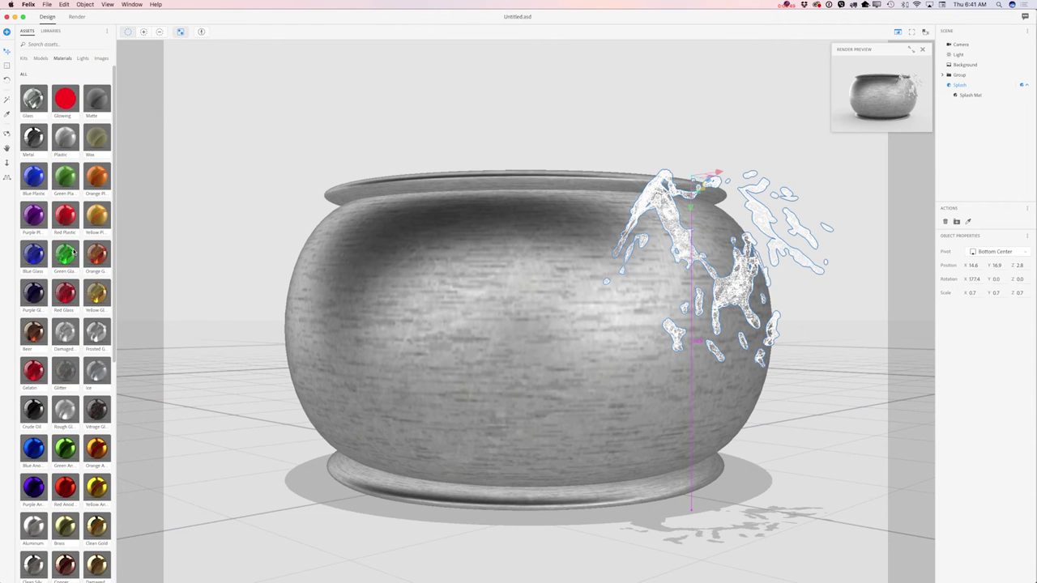
{"action": "left_click", "coordinate": [96, 371]}
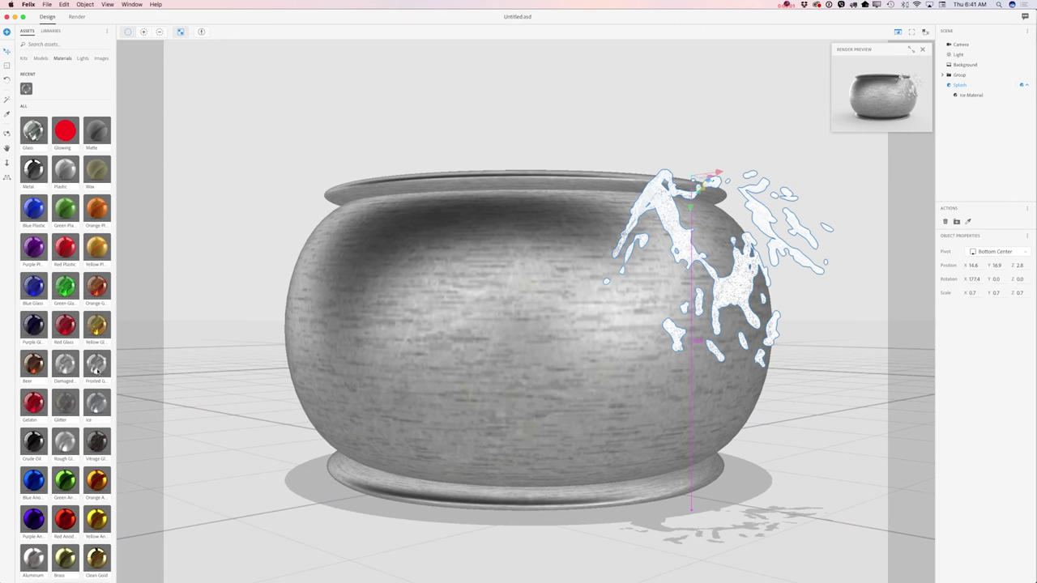
Set the Ice Material base color to a vivid crimson, RGB 186, 15, 55.
{"action": "left_click", "coordinate": [966, 97]}
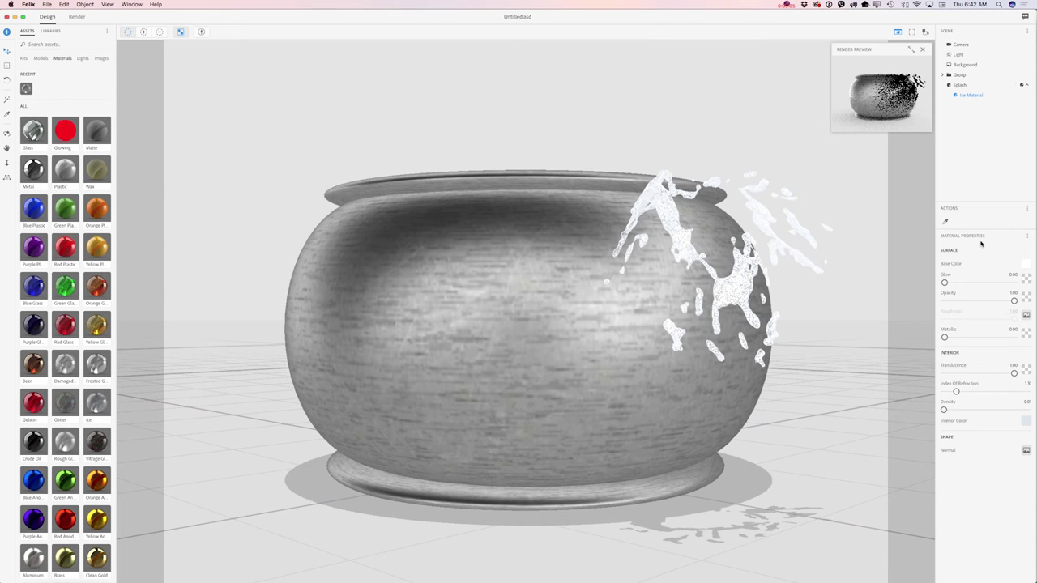
{"action": "left_click", "coordinate": [1027, 265]}
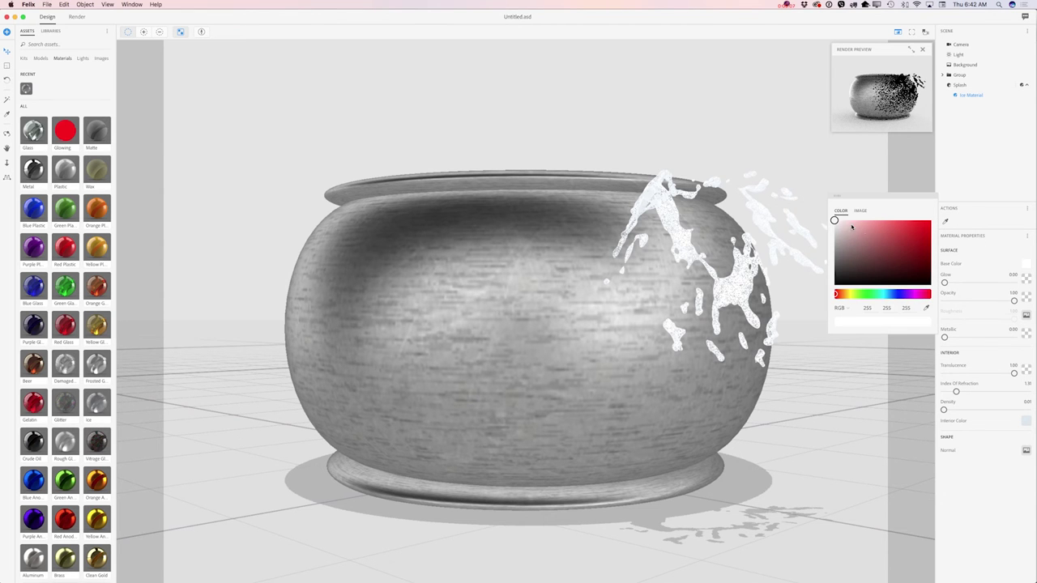
{"action": "left_click_drag", "start_coordinate": [835, 220], "coordinate": [913, 265]}
{"action": "left_click", "coordinate": [890, 295]}
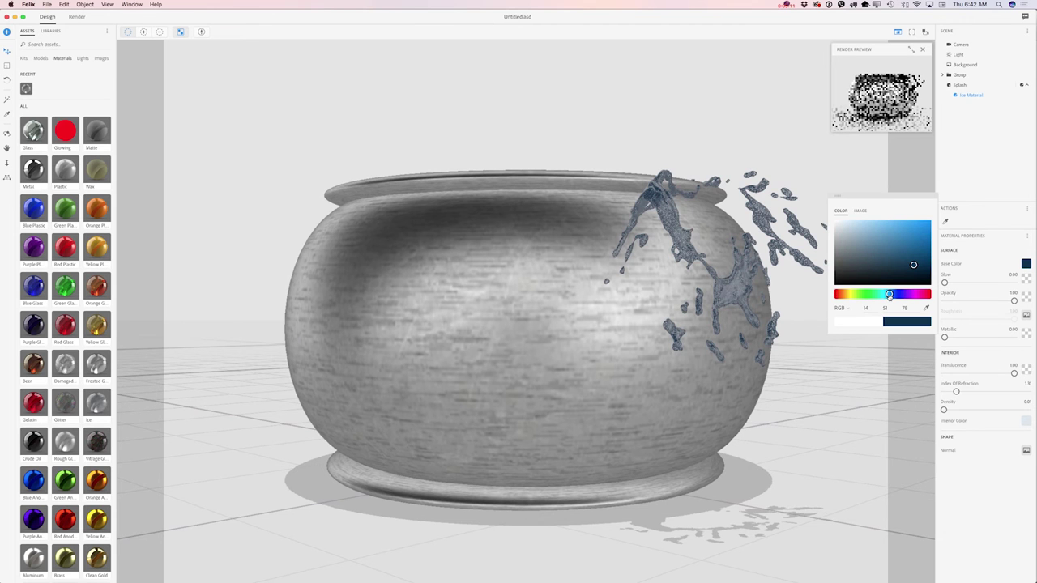
{"action": "left_click", "coordinate": [927, 294]}
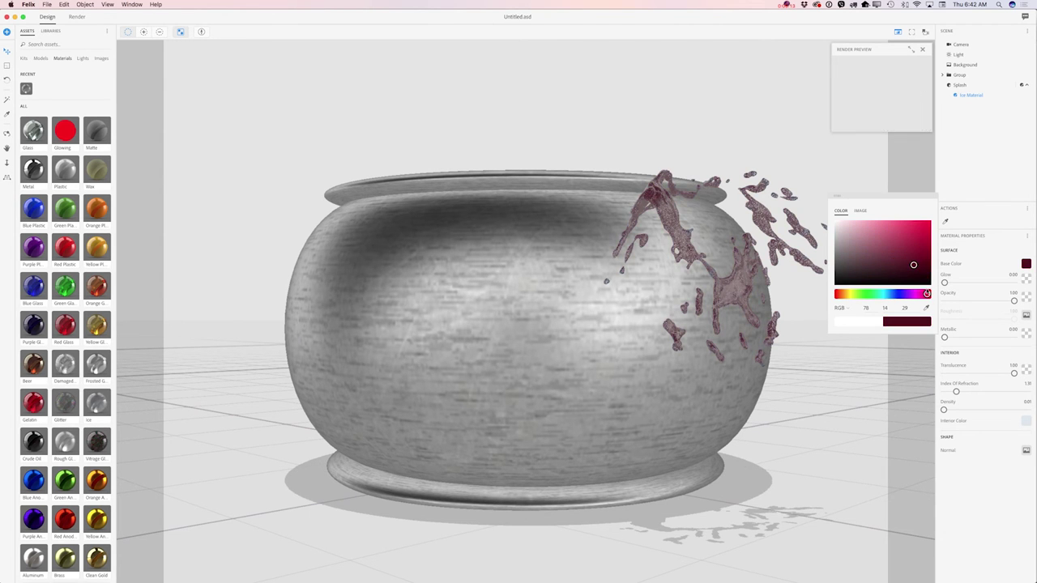
{"action": "left_click_drag", "start_coordinate": [916, 268], "coordinate": [928, 252]}
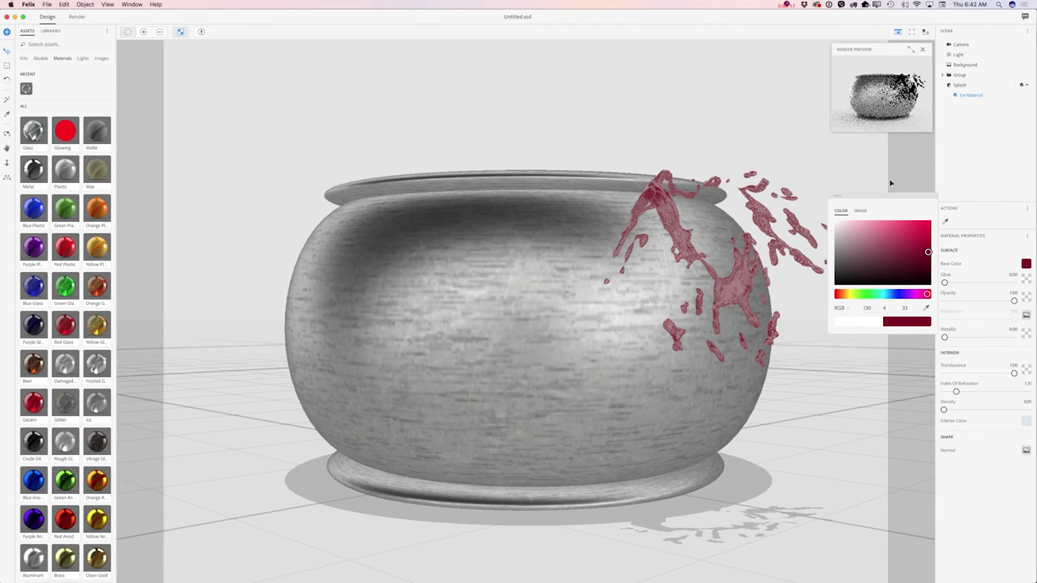
{"action": "left_click_drag", "start_coordinate": [928, 252], "coordinate": [922, 237]}
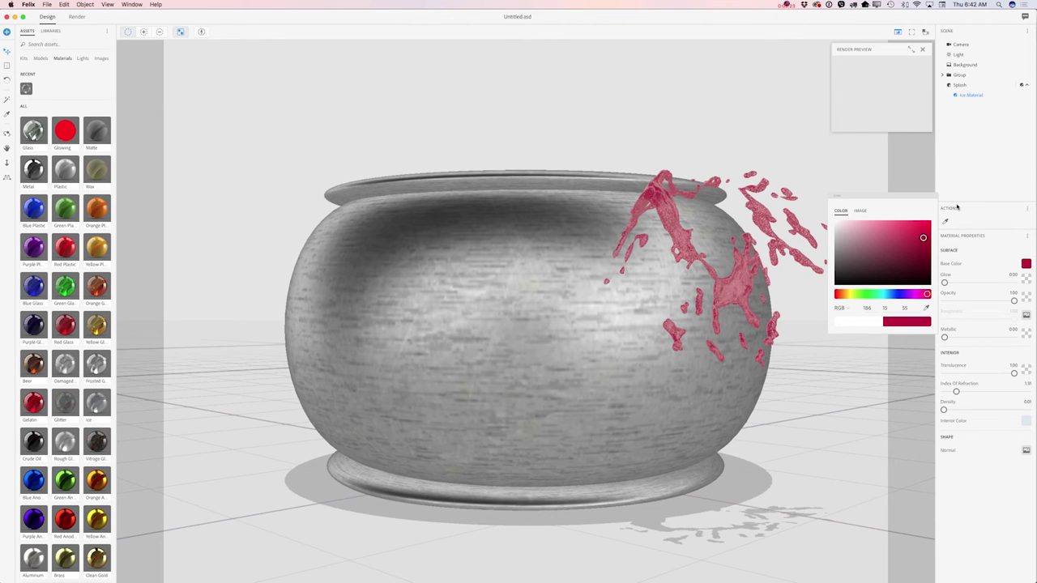
Replace the scene light with the Backlight Arch A environment light from Libraries.
{"action": "left_click", "coordinate": [960, 55]}
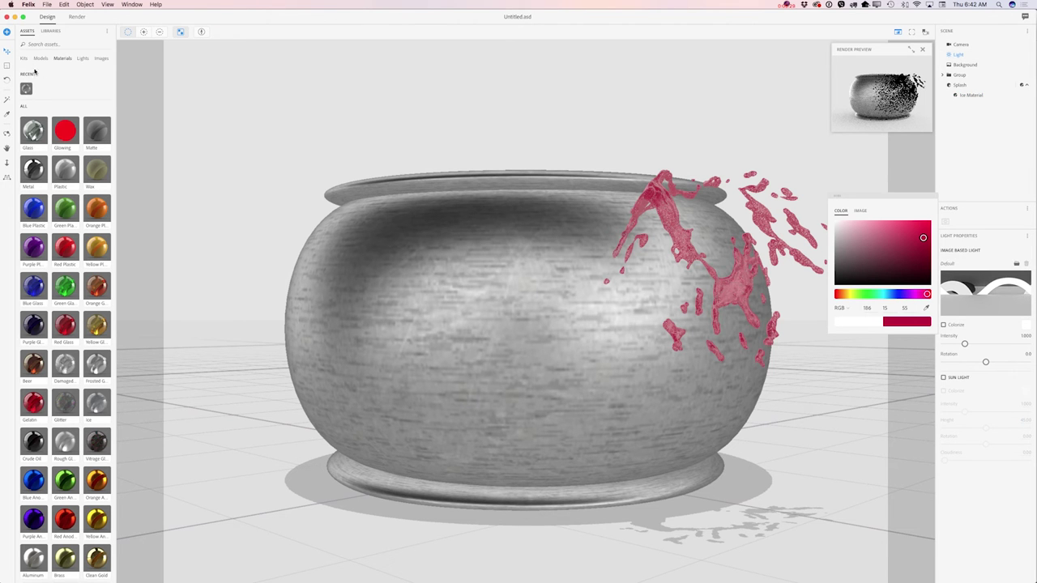
{"action": "left_click", "coordinate": [83, 59]}
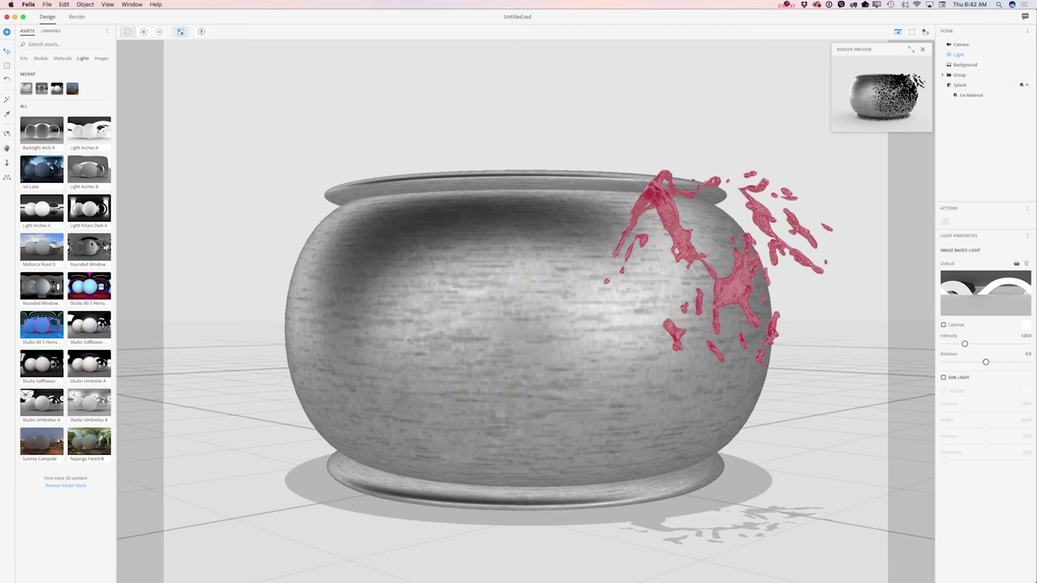
{"action": "left_click", "coordinate": [50, 32]}
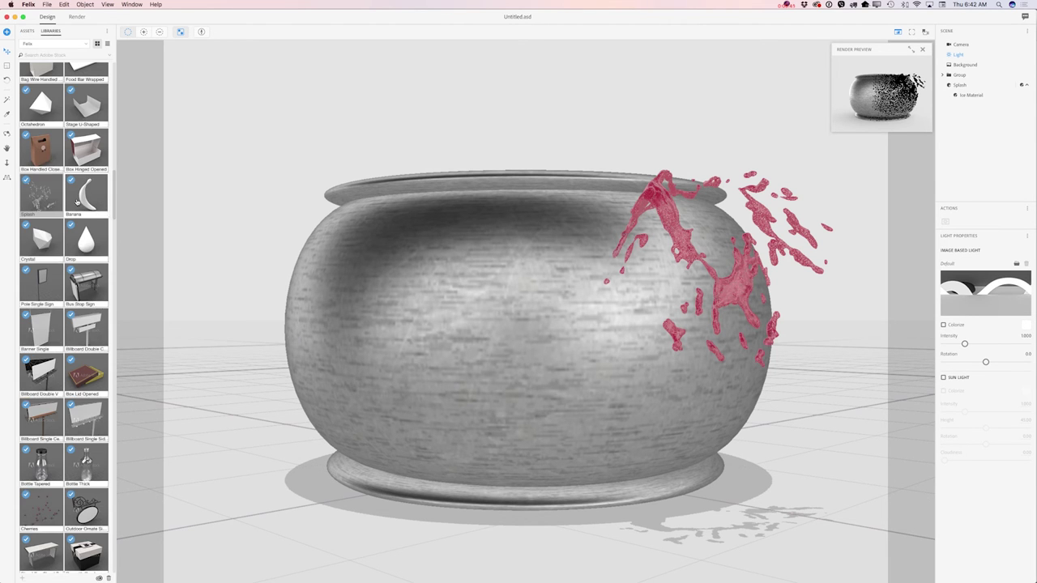
{"action": "scroll", "coordinate": [64, 316], "scroll_direction": "down", "scroll_amount": 15}
{"action": "scroll", "coordinate": [64, 316], "scroll_direction": "down", "scroll_amount": 5}
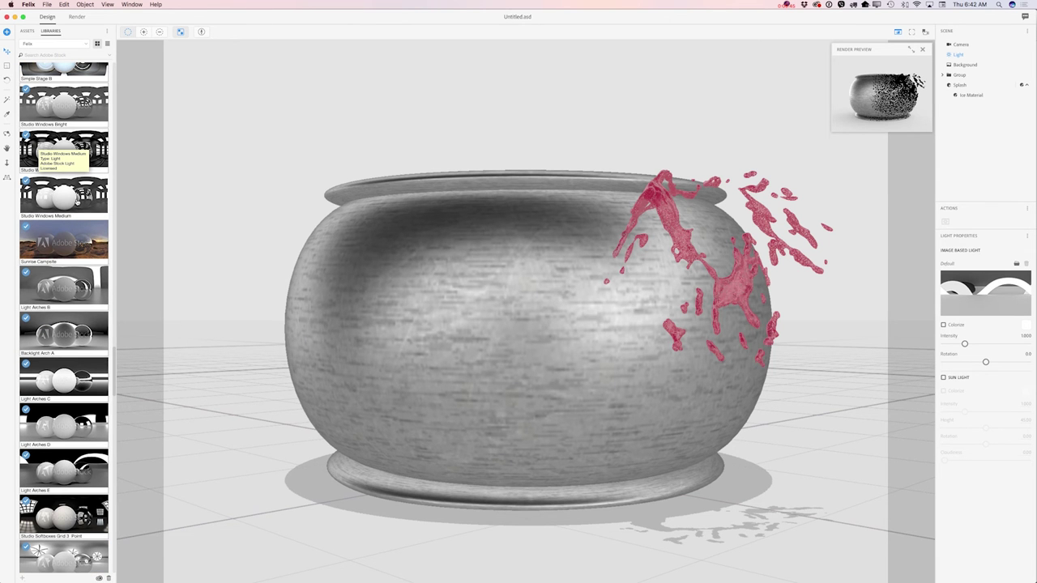
{"action": "scroll", "coordinate": [77, 202], "scroll_direction": "down", "scroll_amount": 3}
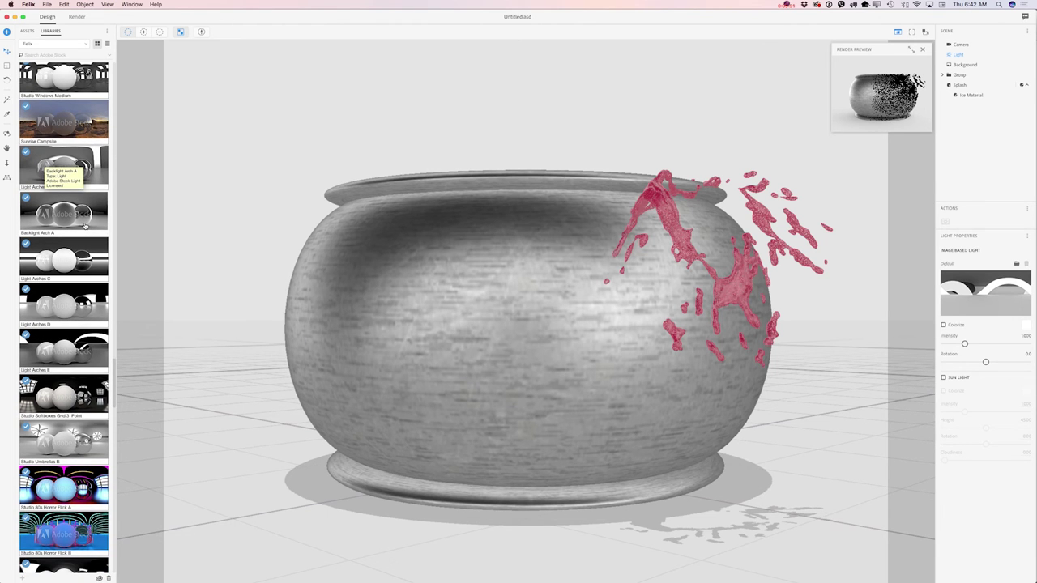
{"action": "left_click", "coordinate": [85, 225]}
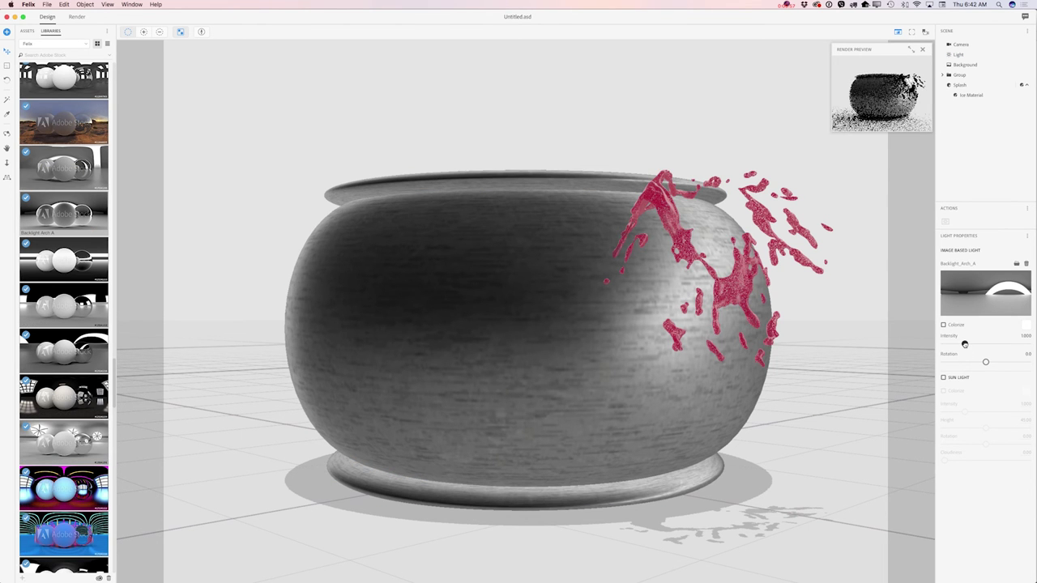
Dim the light to intensity 0.808 and rotate it to 167.9.
{"action": "mouse_move", "coordinate": [964, 344]}
{"action": "left_mouse_down"}
{"action": "mouse_move", "coordinate": [1000, 344]}
{"action": "mouse_move", "coordinate": [960, 345]}
{"action": "left_mouse_up"}
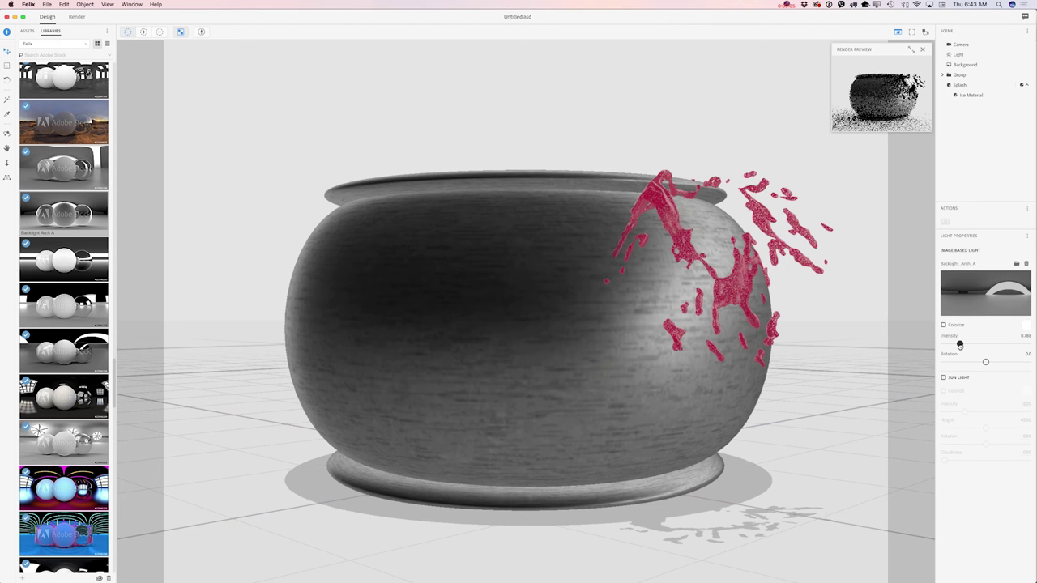
{"action": "left_click_drag", "start_coordinate": [960, 347], "coordinate": [962, 350]}
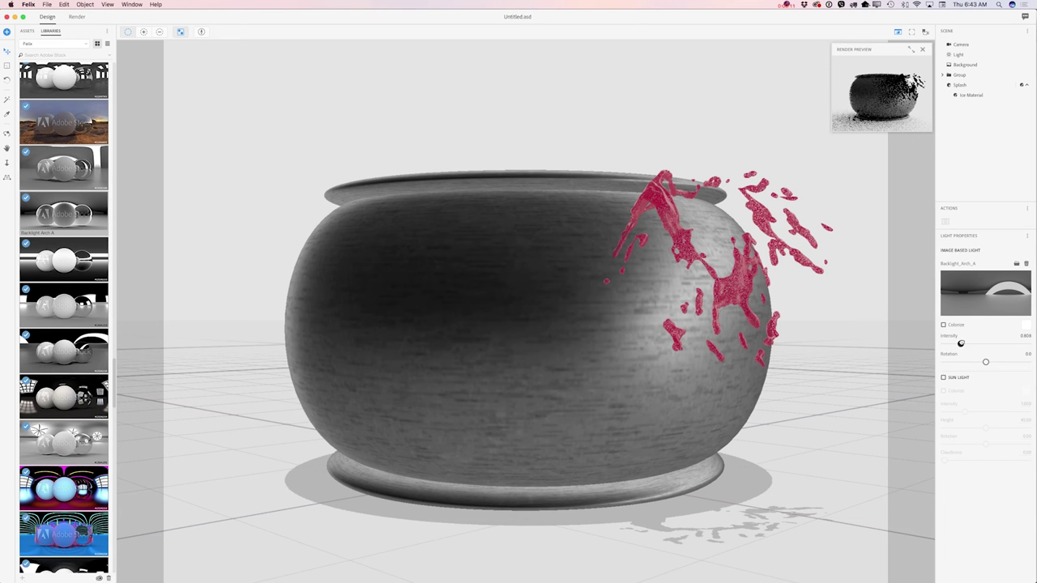
{"action": "left_click_drag", "start_coordinate": [986, 362], "coordinate": [1025, 364]}
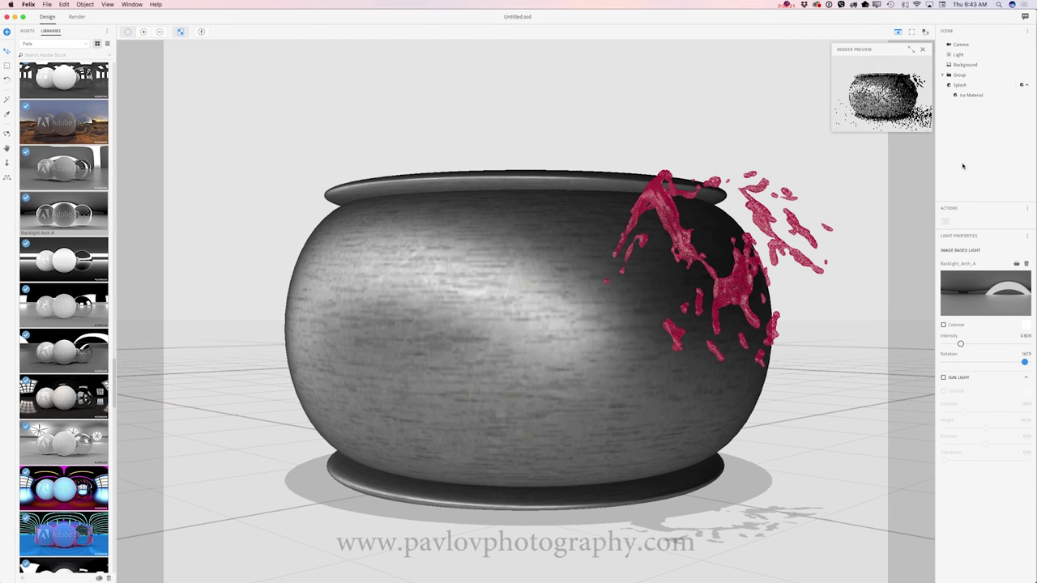
Set the Background colour to dark navy (RGB 5, 18, 36).
{"action": "left_click", "coordinate": [961, 65]}
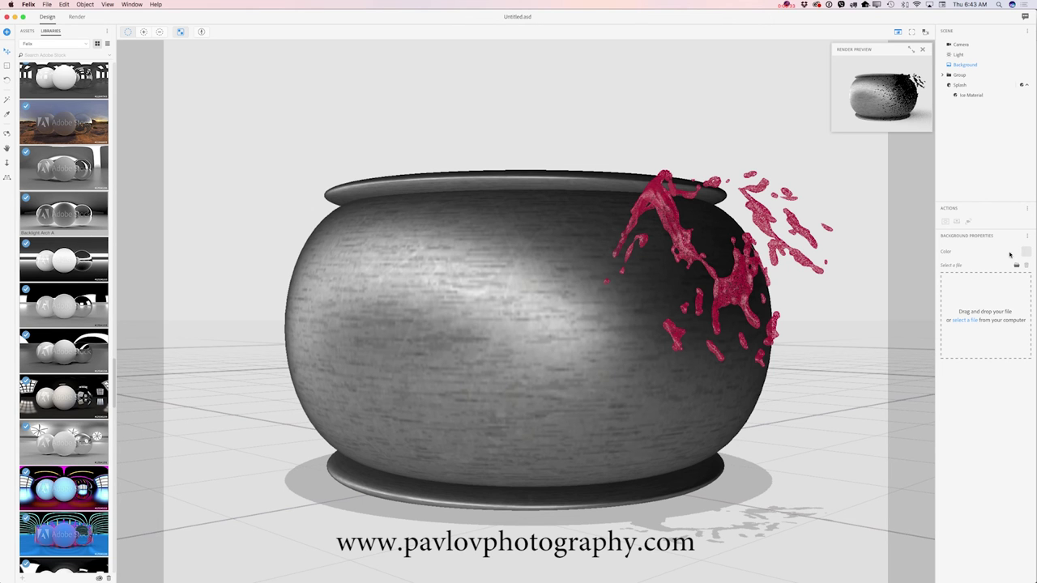
{"action": "left_click", "coordinate": [1024, 255]}
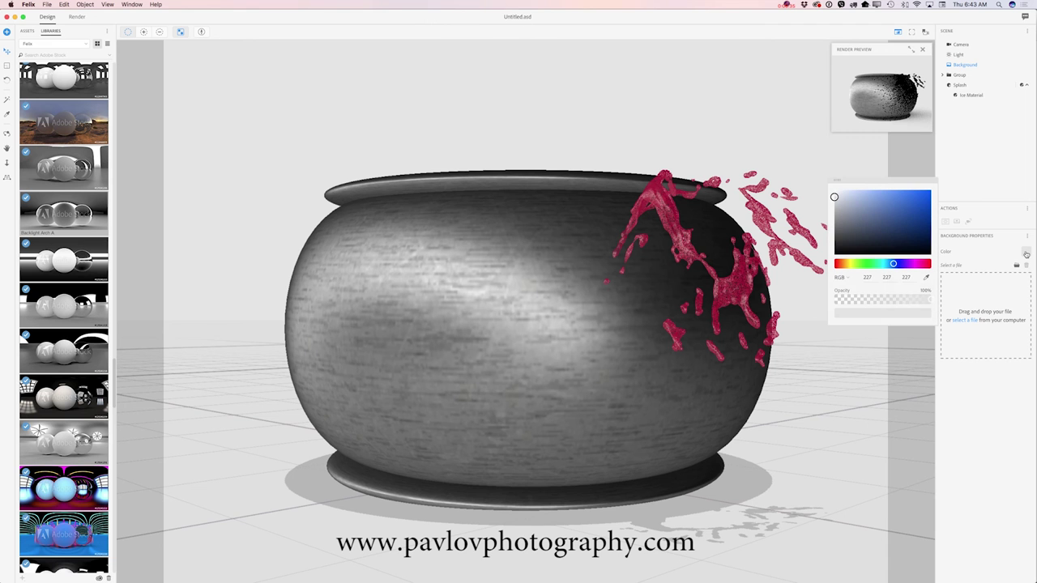
{"action": "left_click_drag", "start_coordinate": [834, 196], "coordinate": [920, 244]}
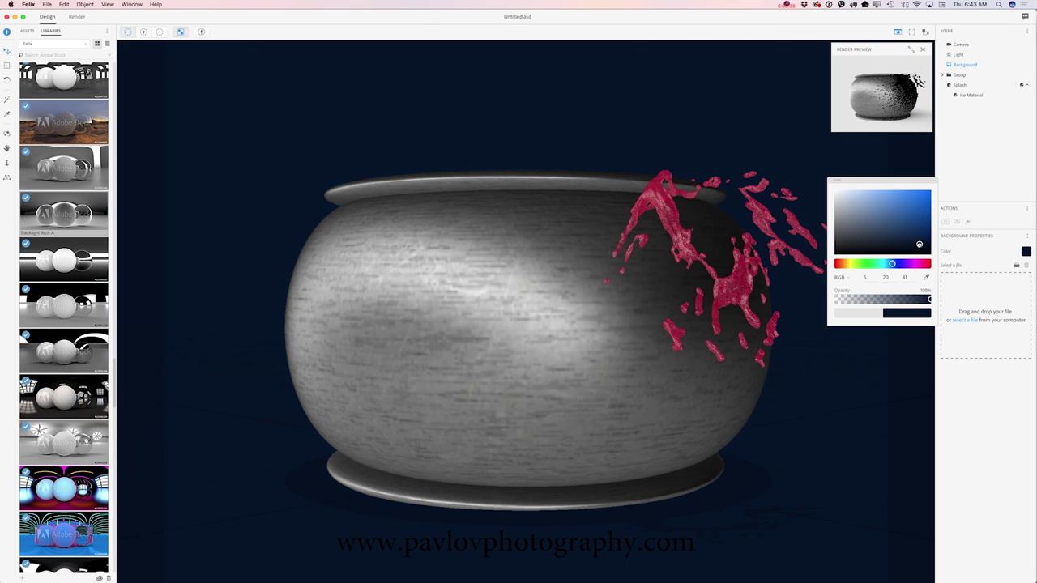
{"action": "left_click_drag", "start_coordinate": [920, 244], "coordinate": [918, 246]}
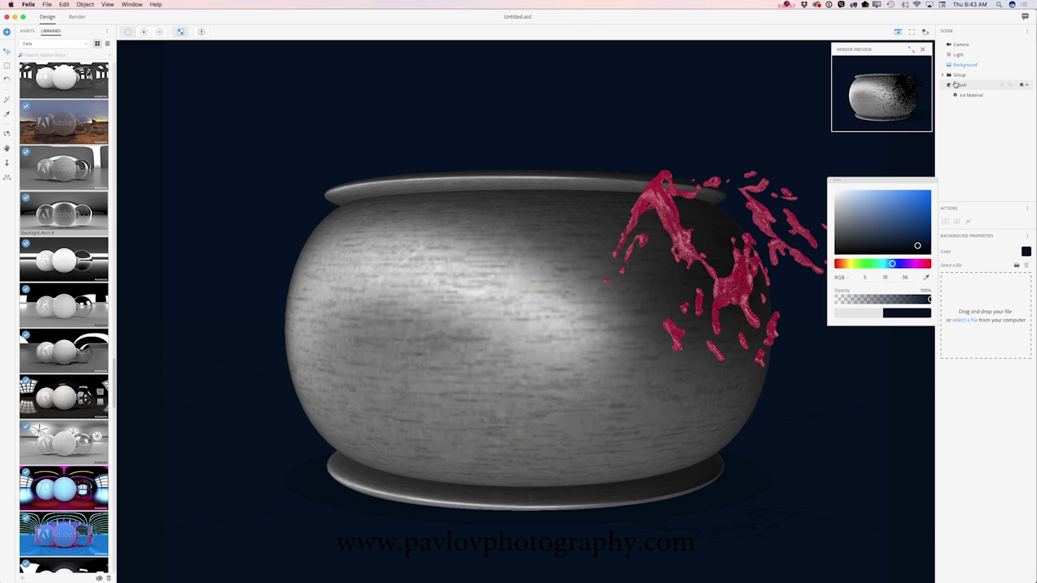
Lower the Backlight_Arch_A light intensity to 0.558.
{"action": "left_click", "coordinate": [959, 55]}
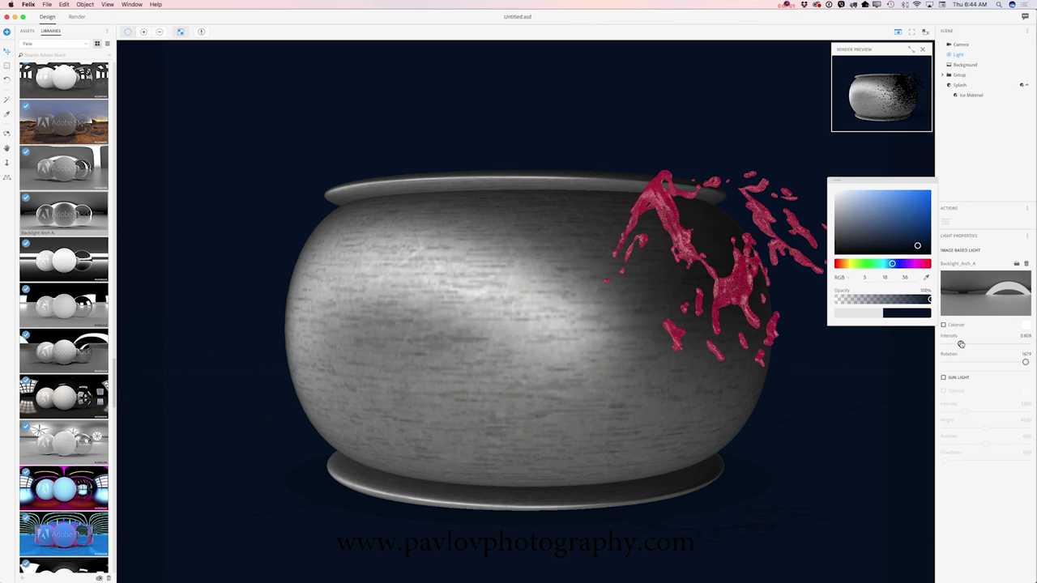
{"action": "left_click_drag", "start_coordinate": [961, 344], "coordinate": [954, 343]}
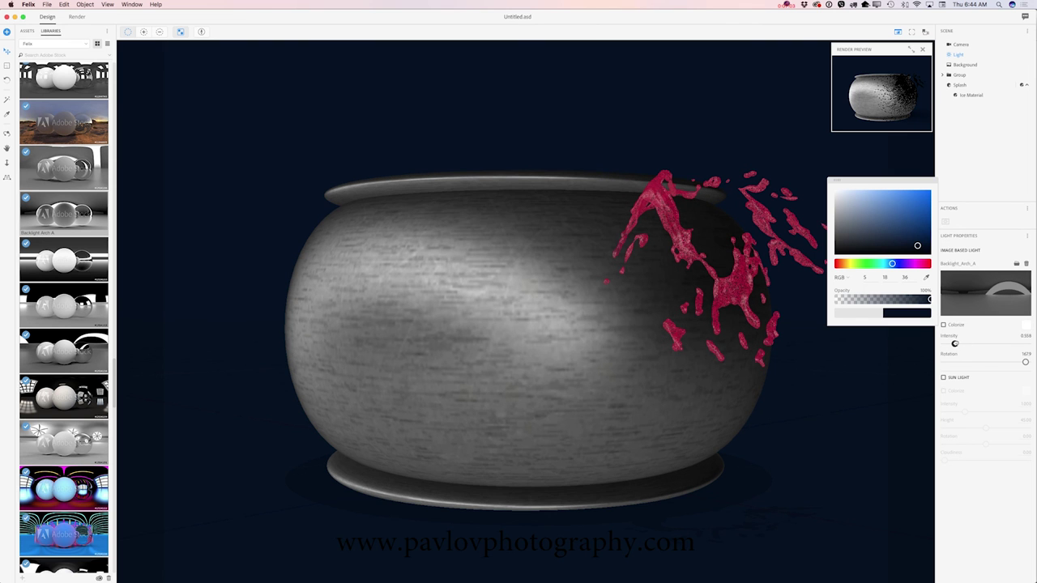
{"action": "left_click", "coordinate": [954, 344]}
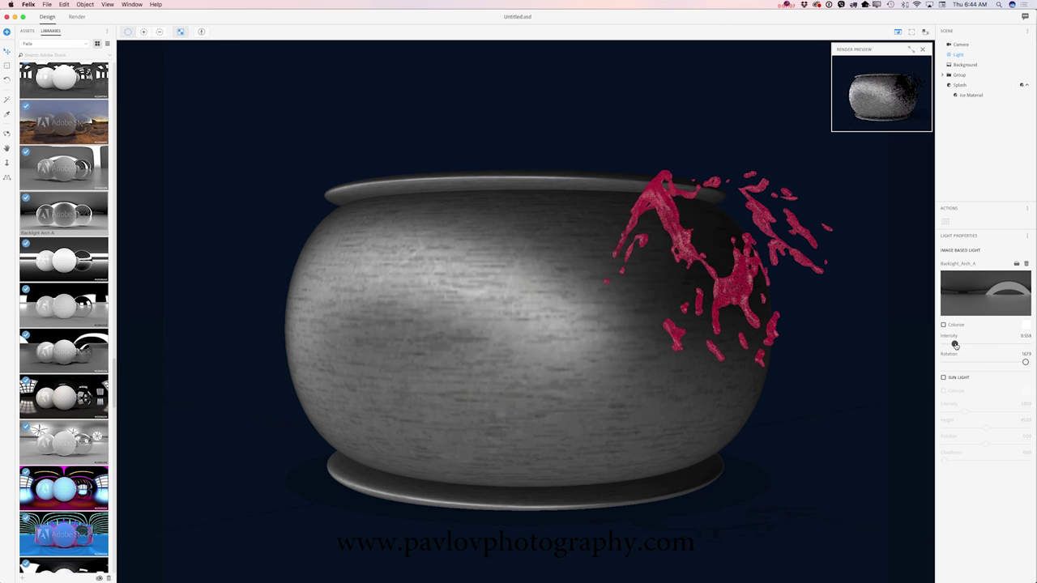
In the Render workspace, choose High (Slow) render quality.
{"action": "left_click", "coordinate": [77, 16]}
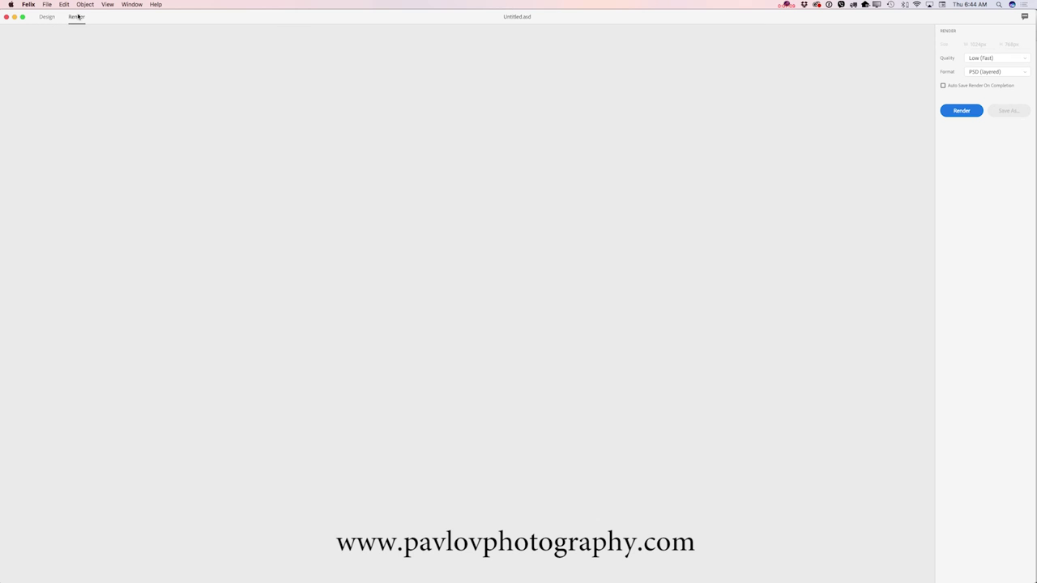
{"action": "left_click", "coordinate": [983, 60]}
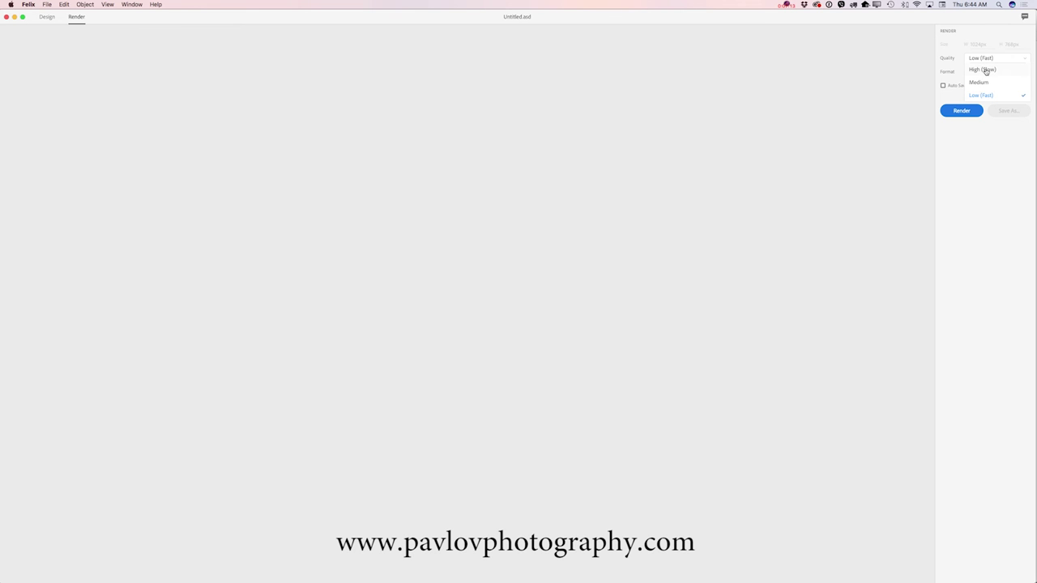
{"action": "left_click", "coordinate": [983, 70]}
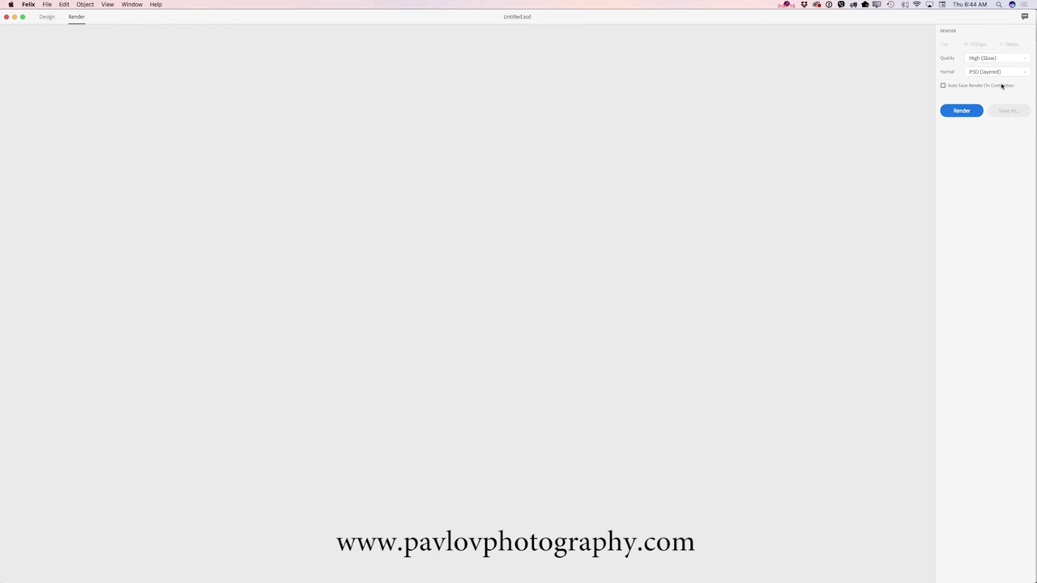